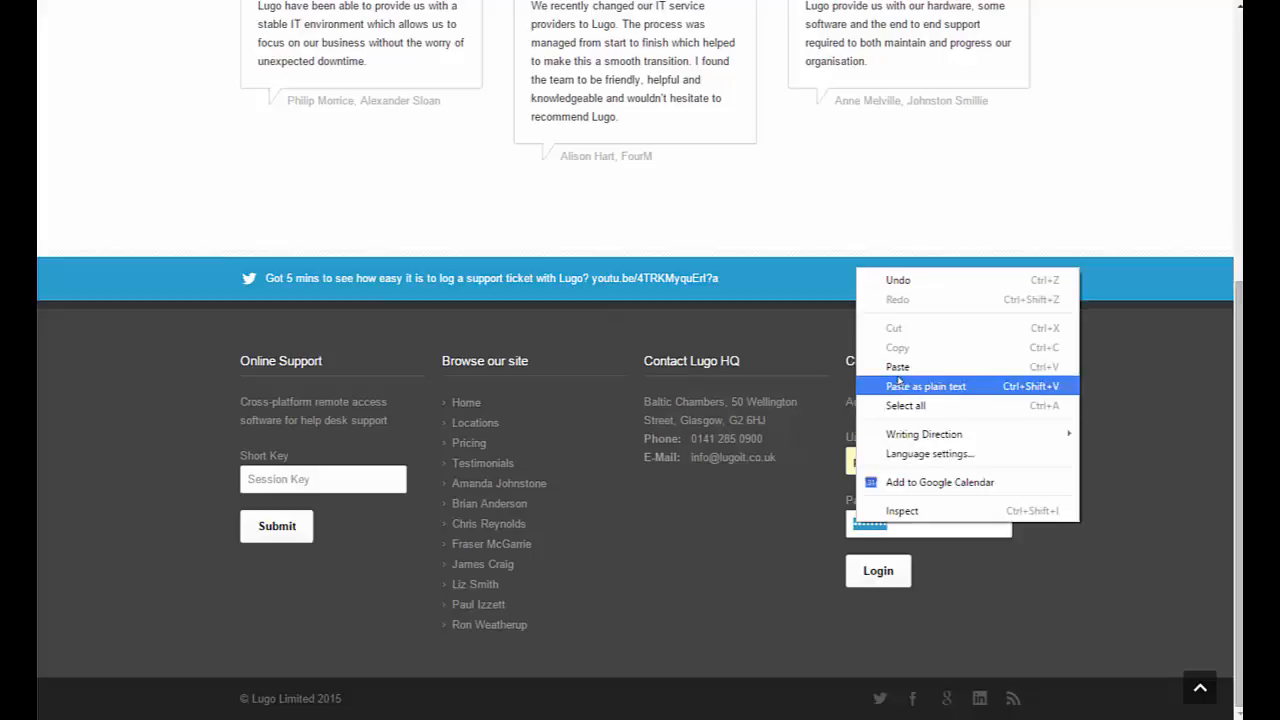
Step: Paste the account password into the client login form and log in to the client portal
{"action": "left_click", "coordinate": [898, 366]}
{"action": "left_click", "coordinate": [878, 570]}
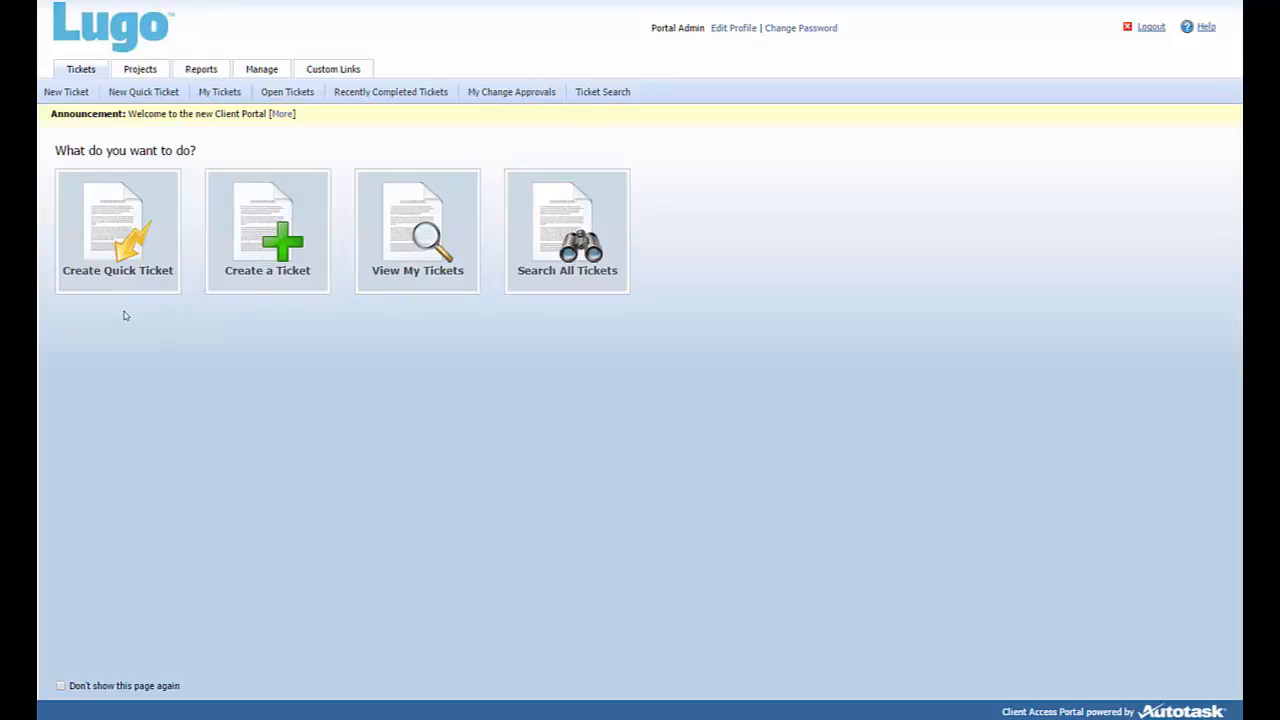
Step: Go to the portal's user management list and start a new user
{"action": "left_click", "coordinate": [264, 72]}
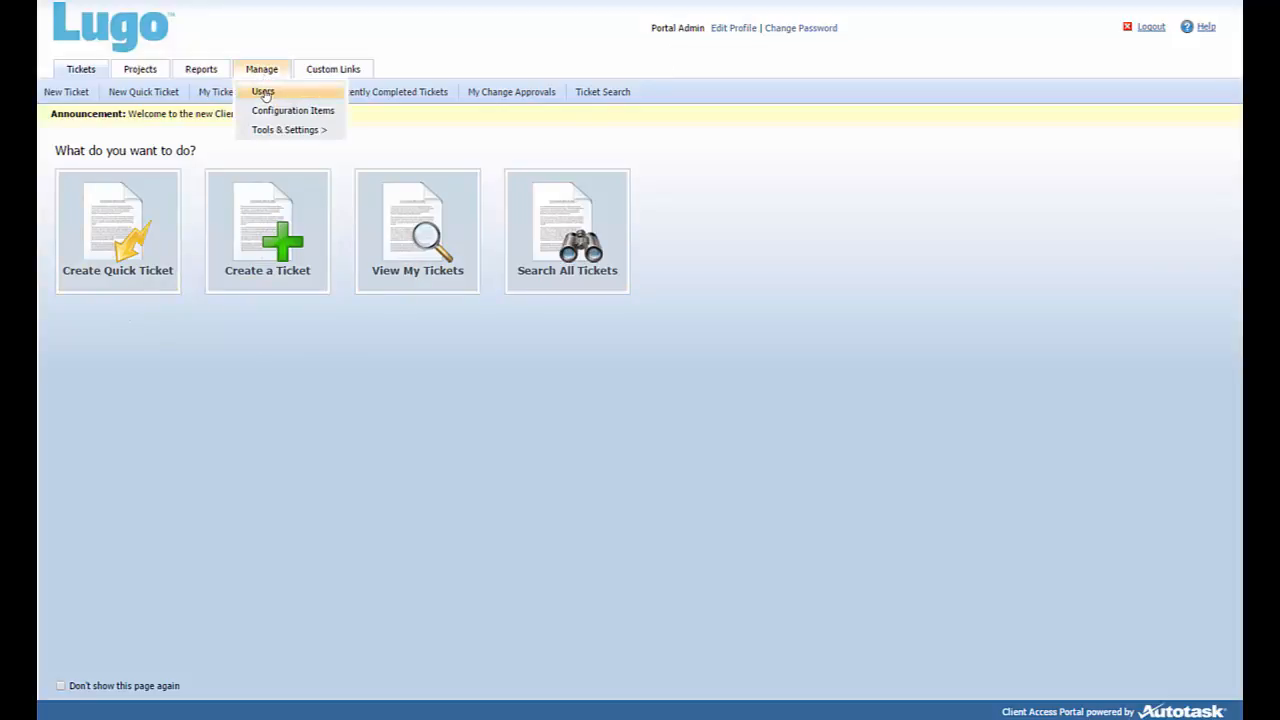
{"action": "left_click", "coordinate": [263, 92]}
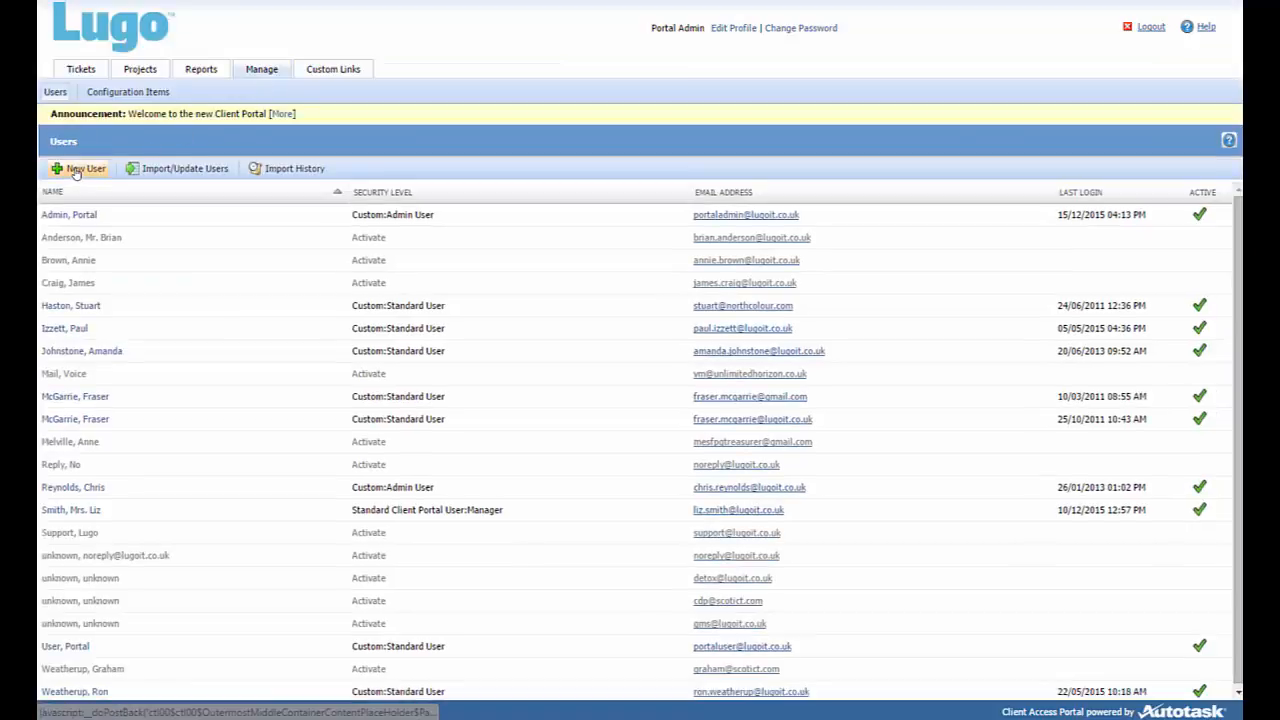
{"action": "left_click", "coordinate": [76, 170]}
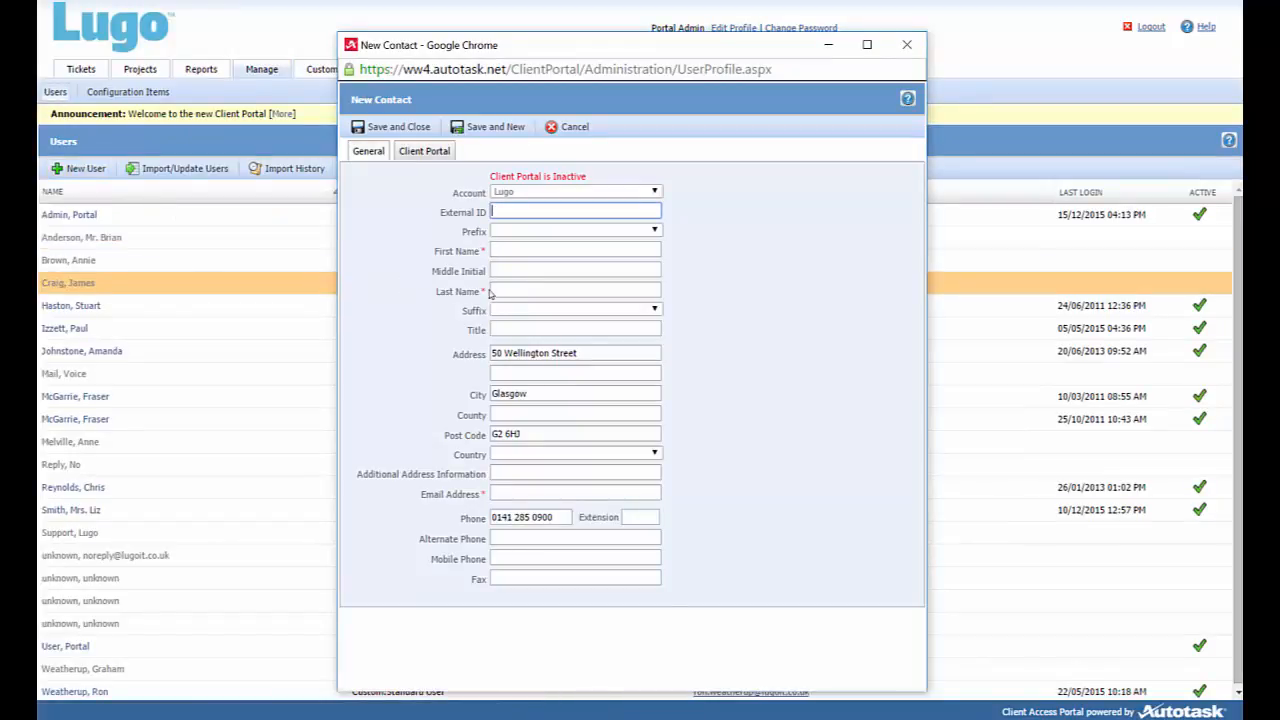
Step: Enter the new contact's first name and last name in the general details
{"action": "key", "text": "Tab"}
{"action": "key", "text": "Tab"}
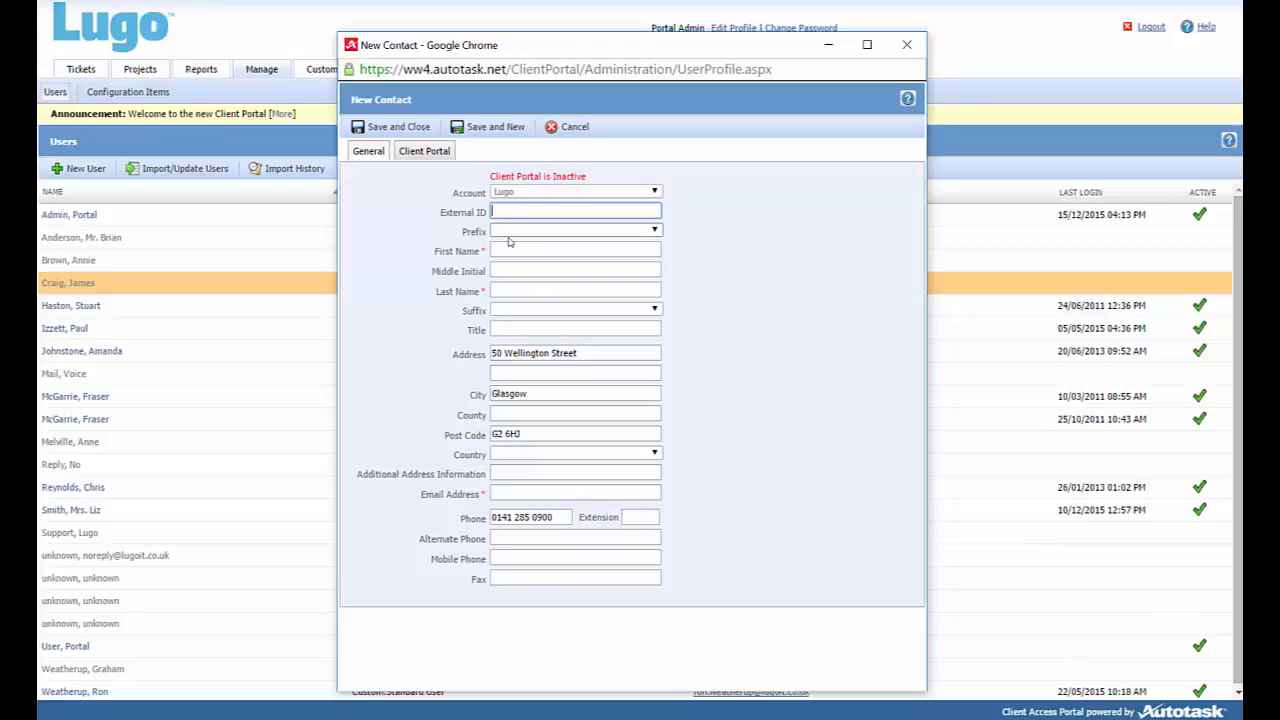
{"action": "type", "text": "Mark"}
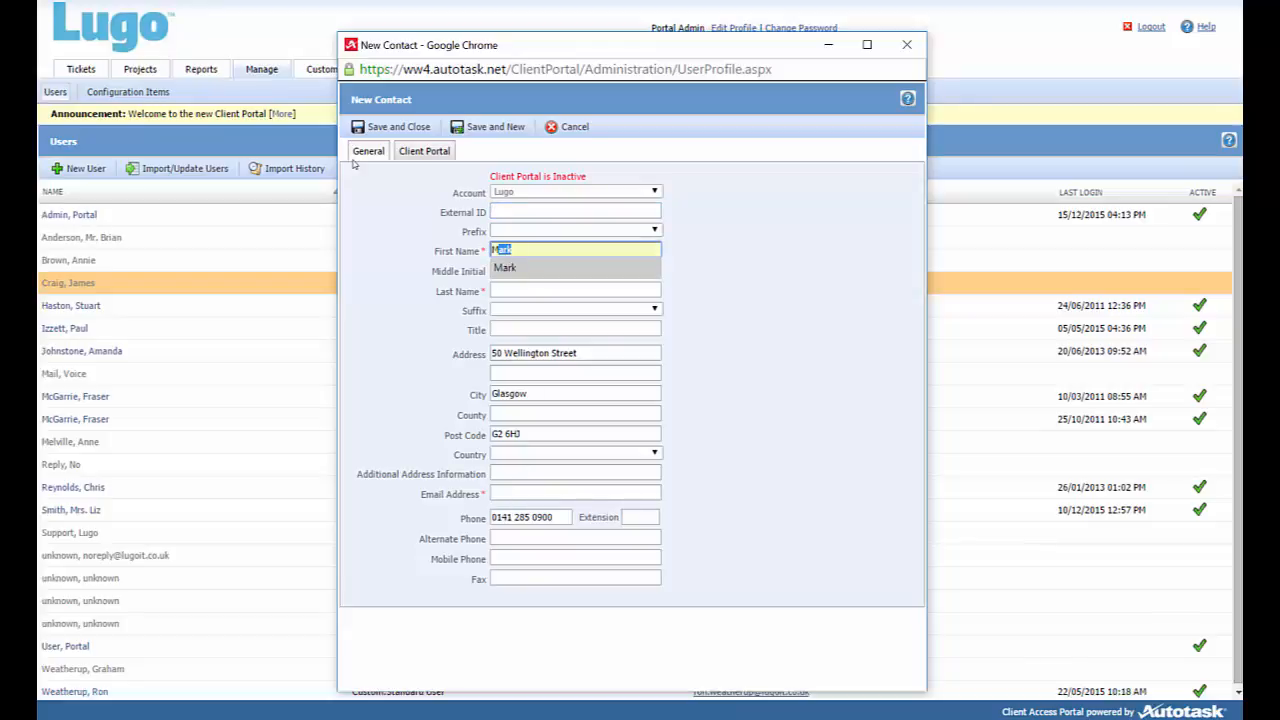
{"action": "left_click", "coordinate": [506, 267]}
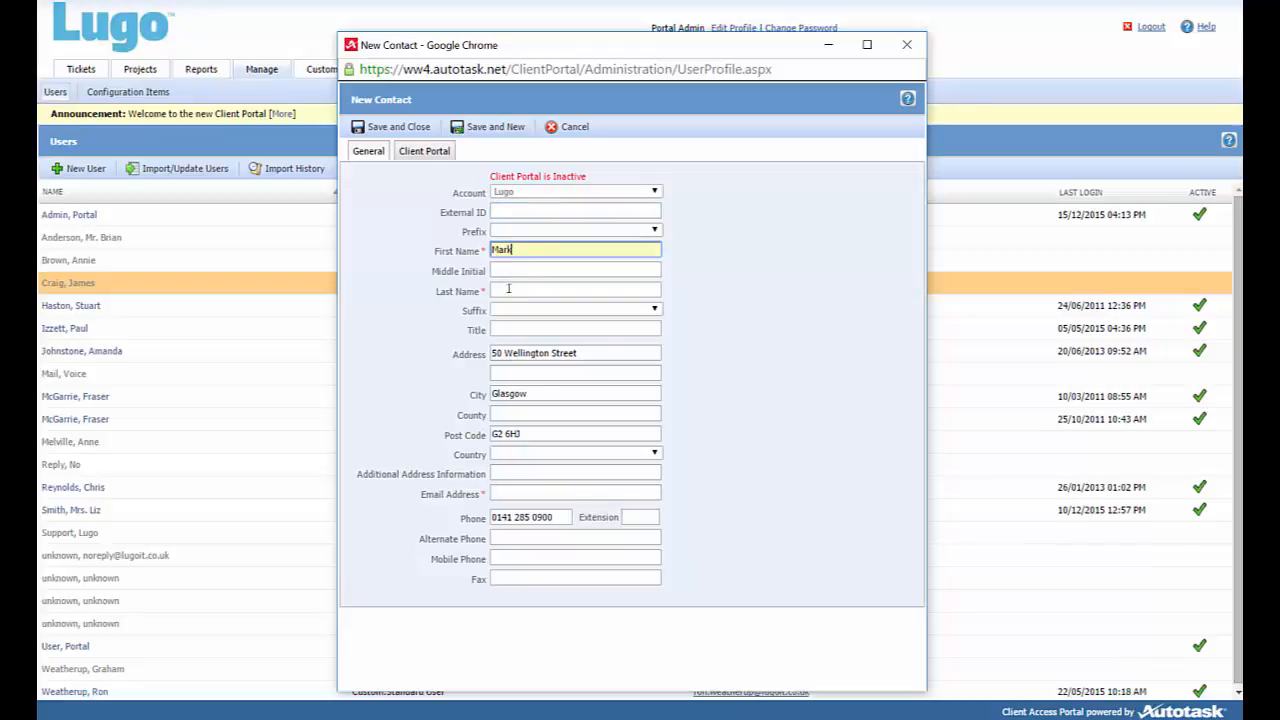
{"action": "left_click", "coordinate": [506, 289]}
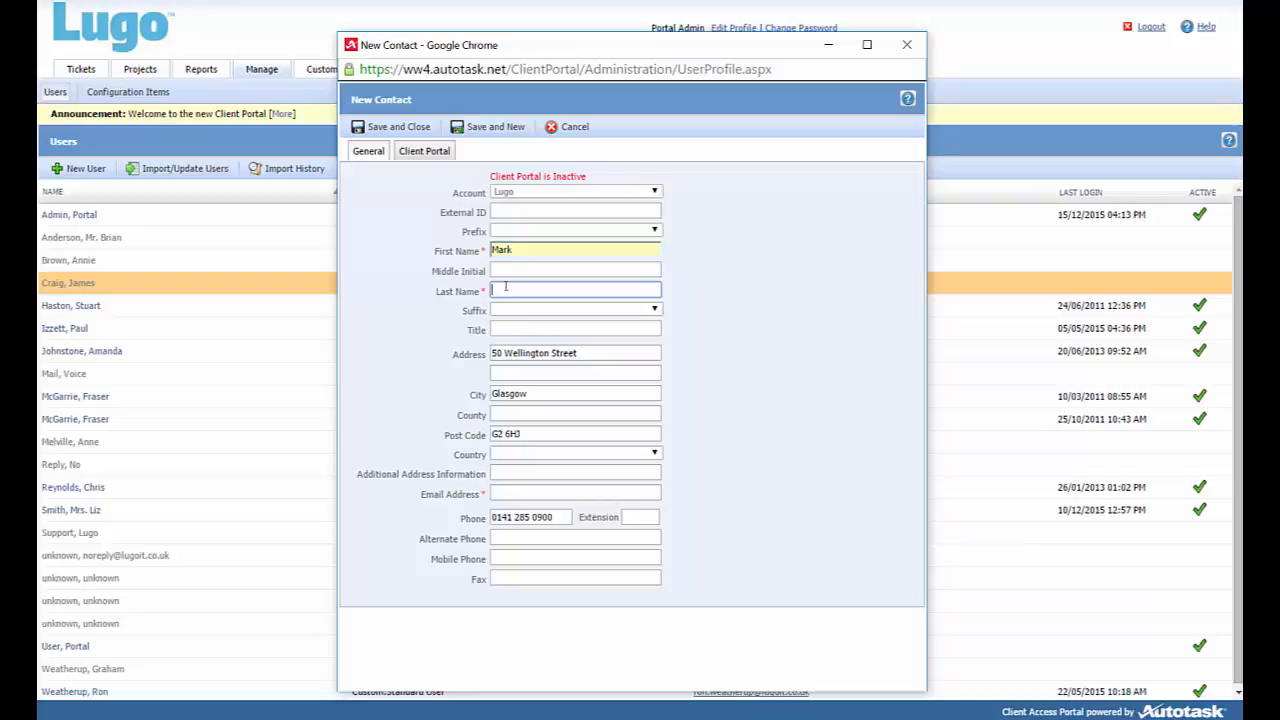
{"action": "type", "text": "E"}
{"action": "key", "text": "Down"}
{"action": "key", "text": "Down"}
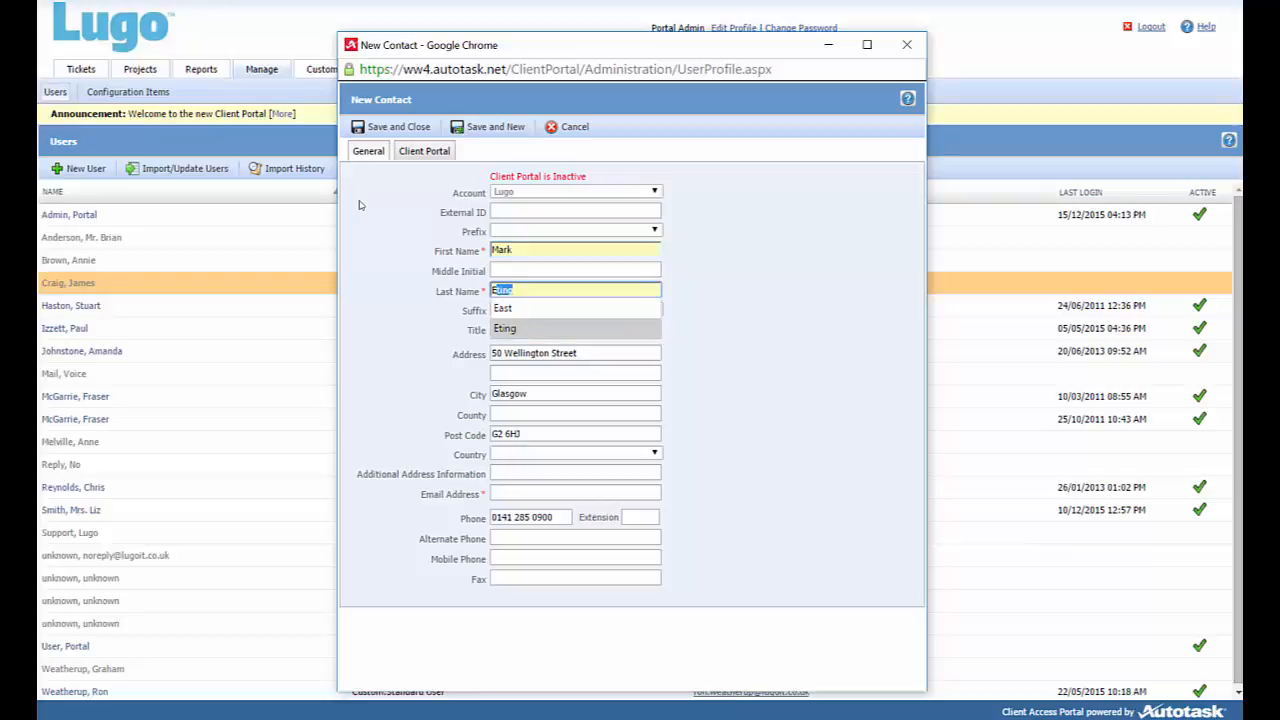
{"action": "key", "text": "Return"}
Step: Fill in the new contact's email address in the general details
{"action": "left_click", "coordinate": [514, 492]}
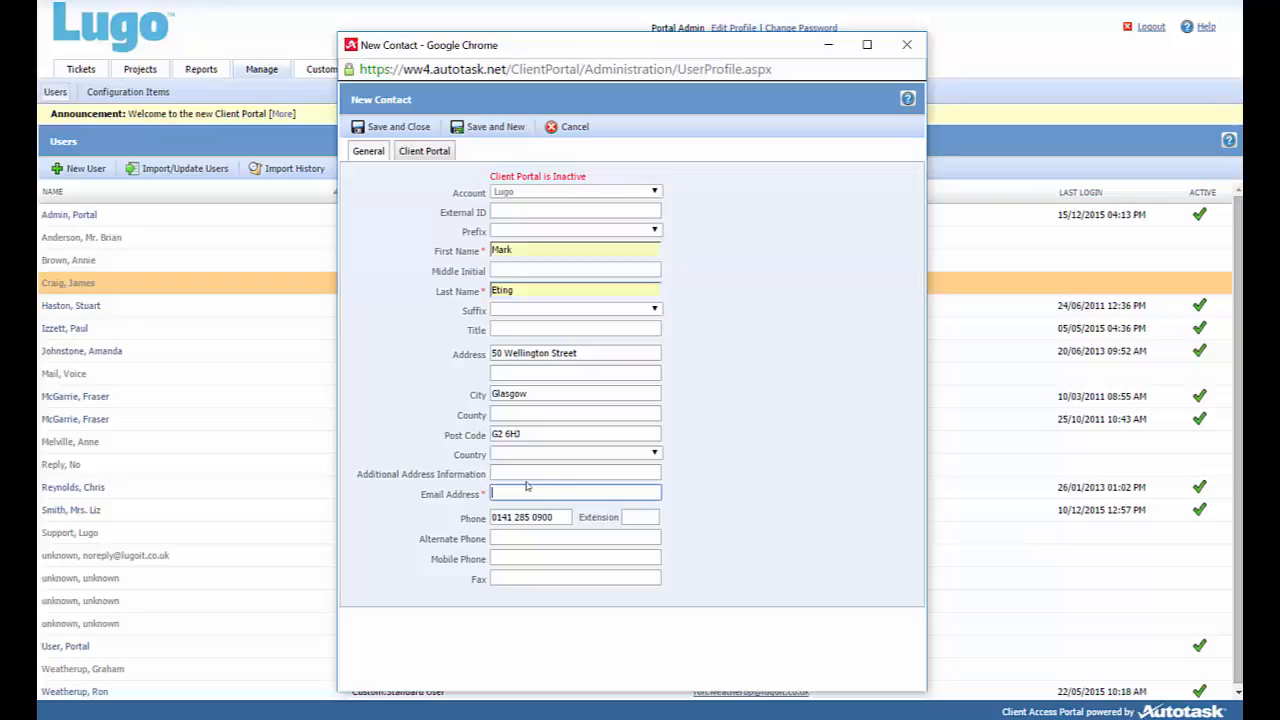
{"action": "type", "text": "ma"}
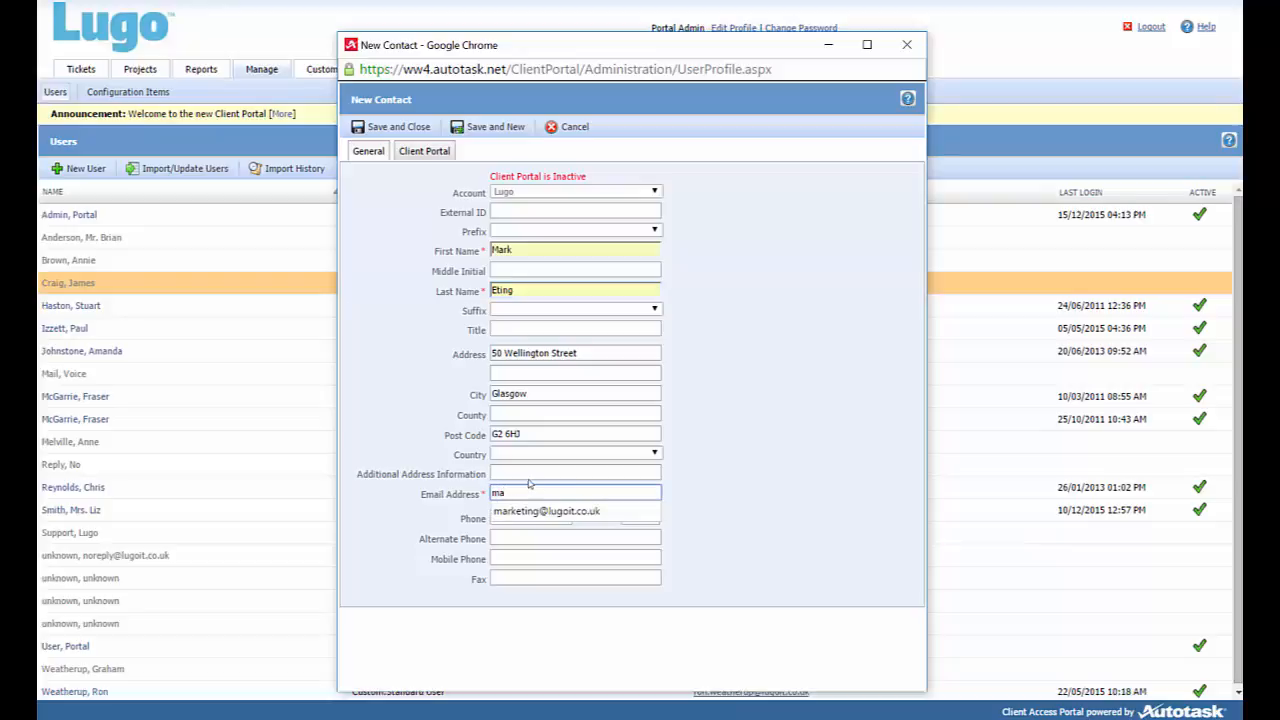
{"action": "key", "text": "Down"}
{"action": "key", "text": "Return"}
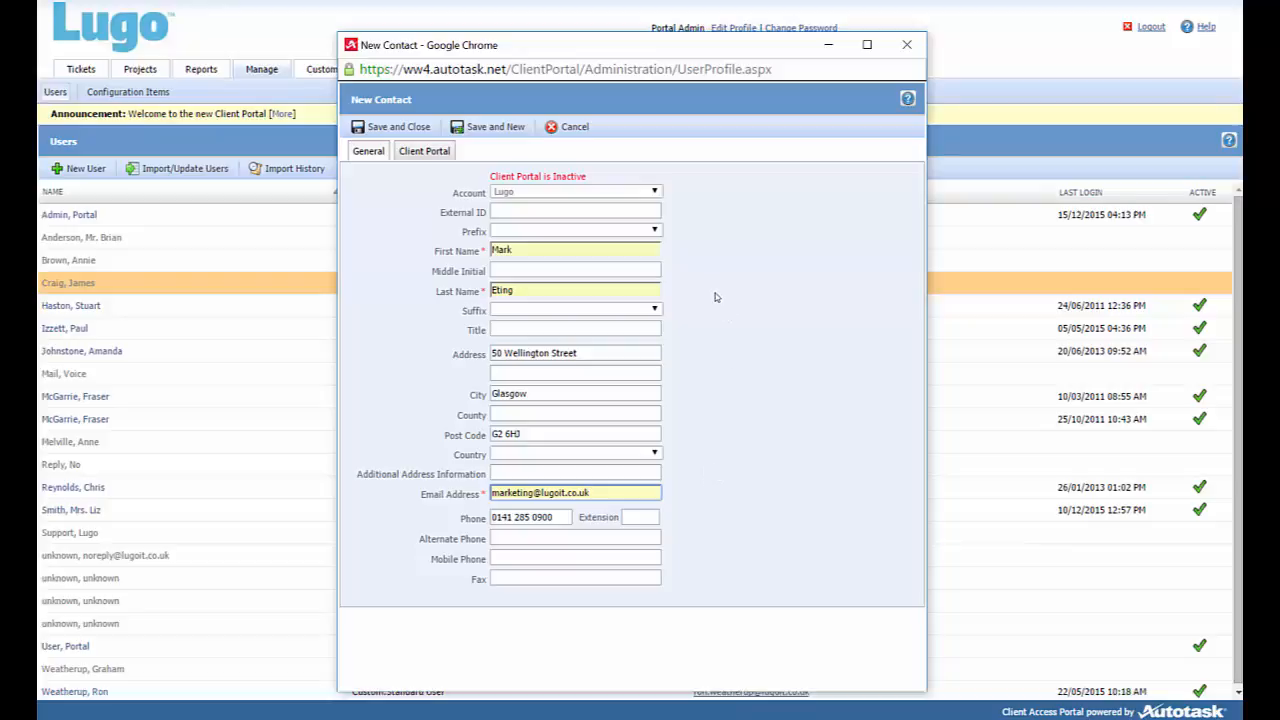
Step: Activate client portal access for the new contact and enter the contact's email address as the user name
{"action": "left_click", "coordinate": [421, 153]}
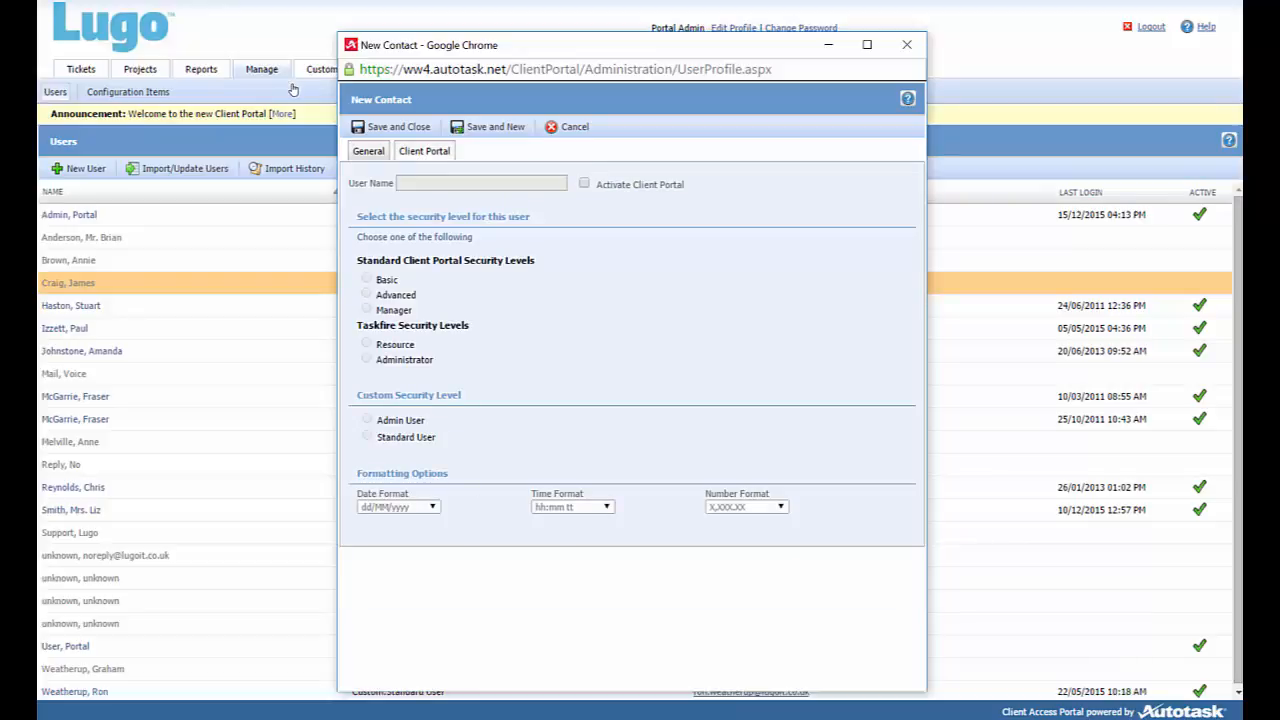
{"action": "left_click", "coordinate": [584, 184]}
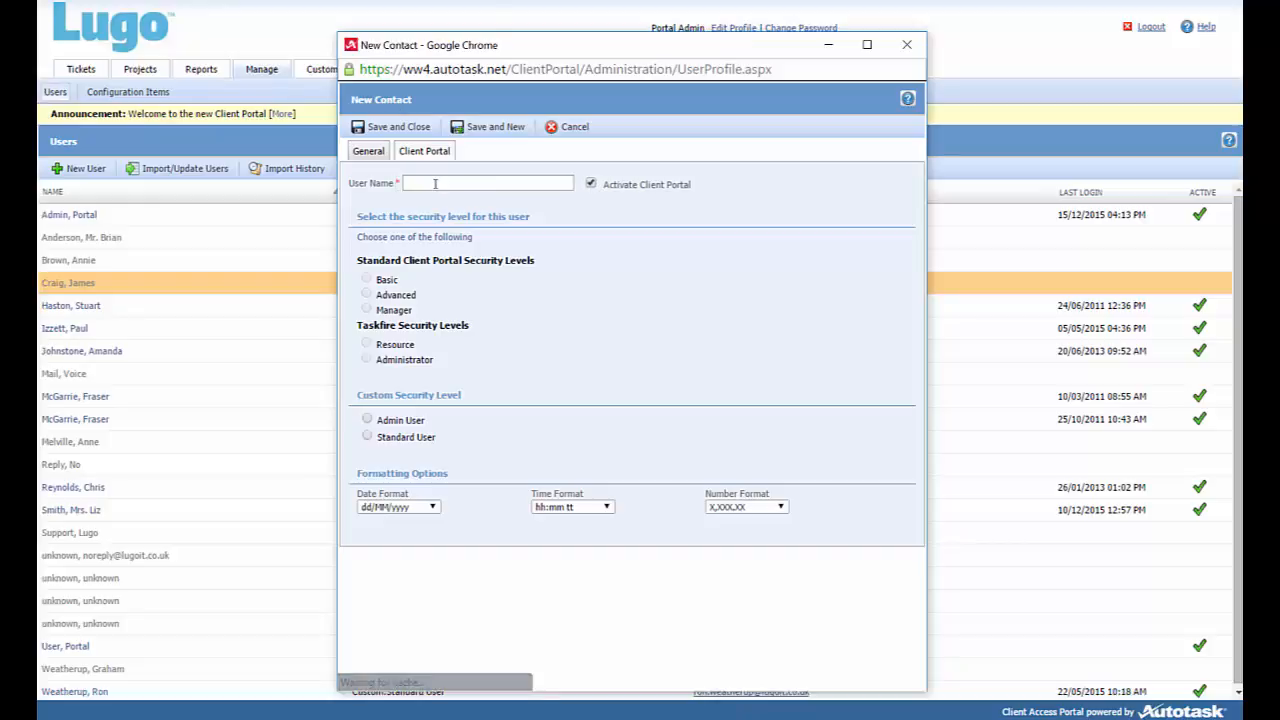
{"action": "left_click", "coordinate": [434, 182]}
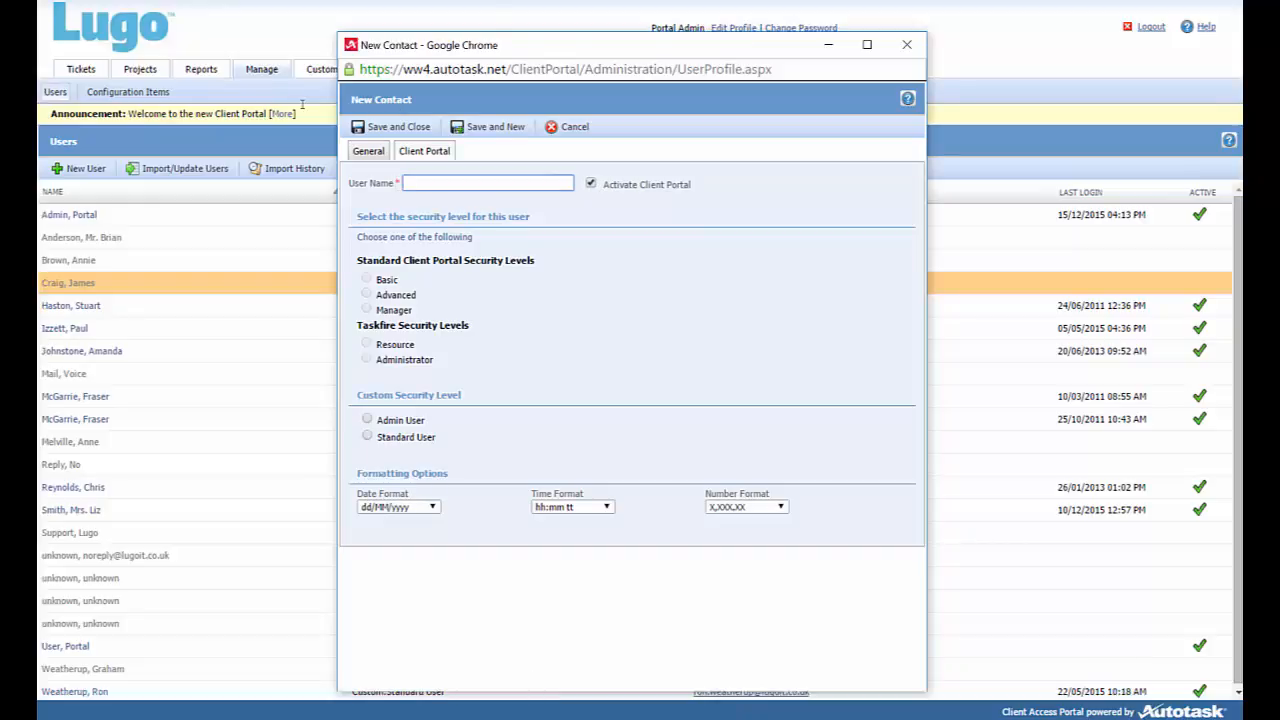
{"action": "type", "text": "m"}
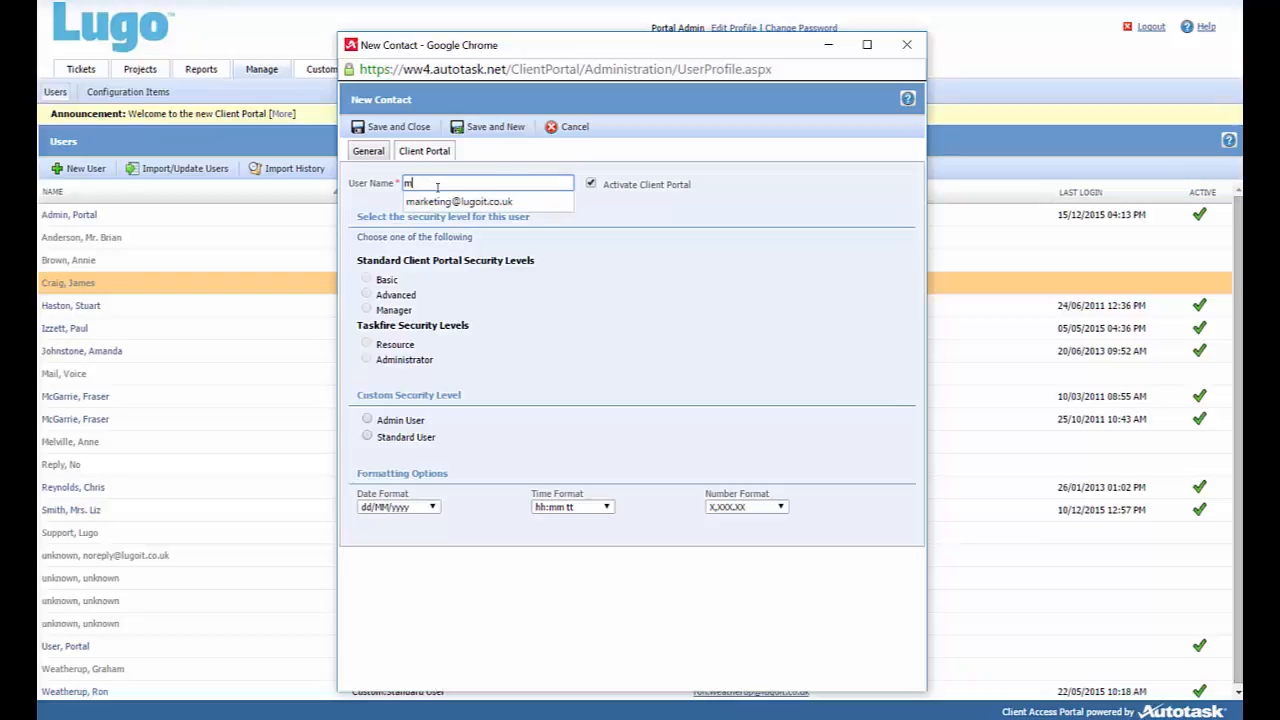
{"action": "key", "text": "Down"}
{"action": "key", "text": "Return"}
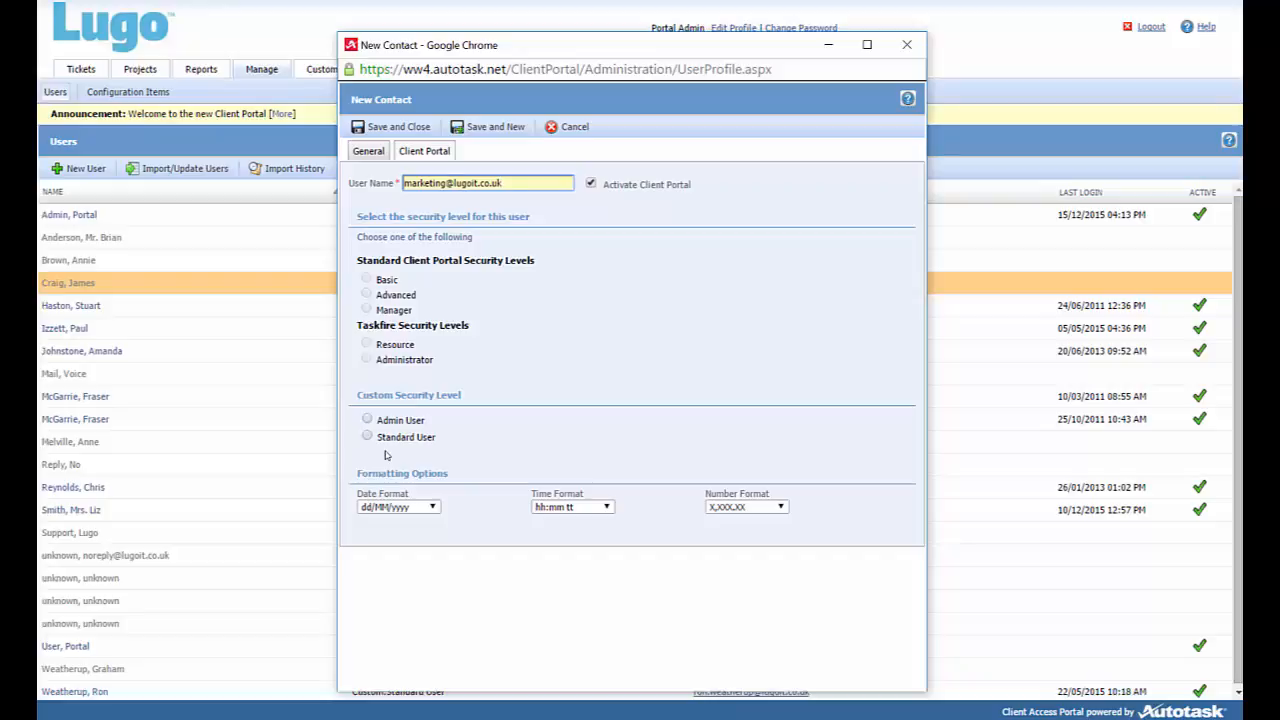
Step: Set the contact's custom security level to Standard User, and save and close the contact
{"action": "mouse_move", "coordinate": [386, 424]}
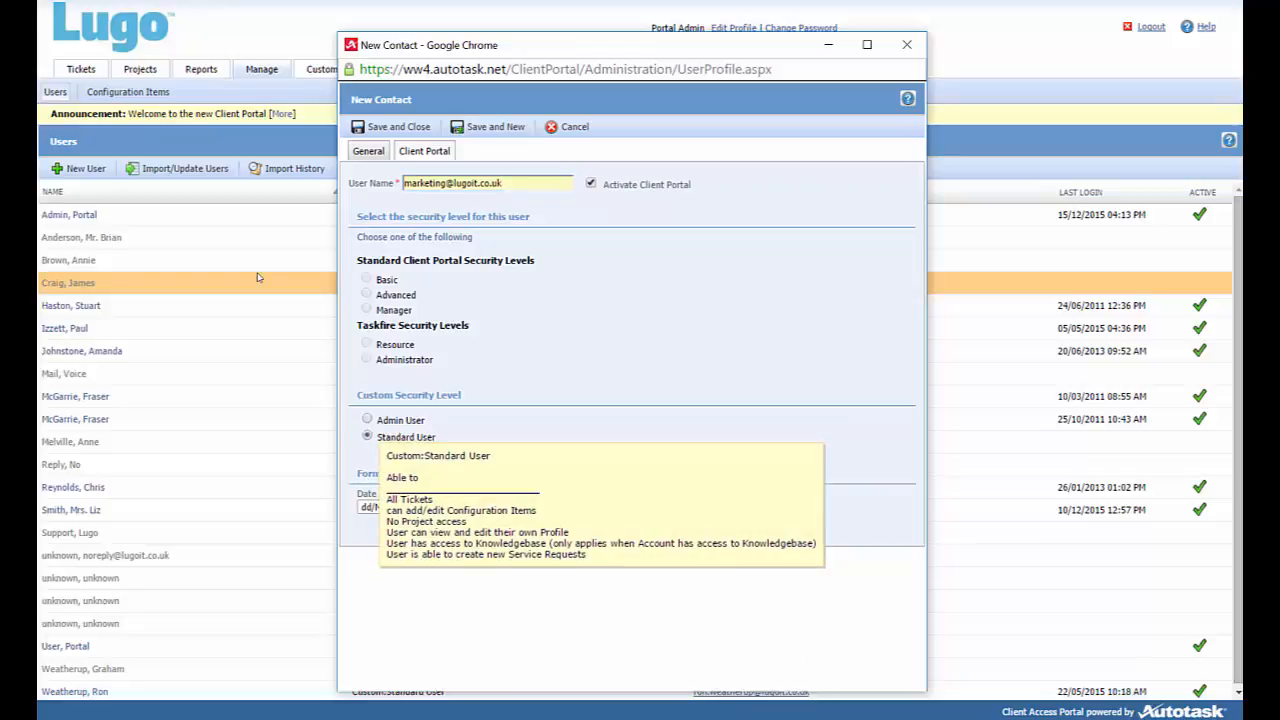
{"action": "left_click", "coordinate": [368, 438]}
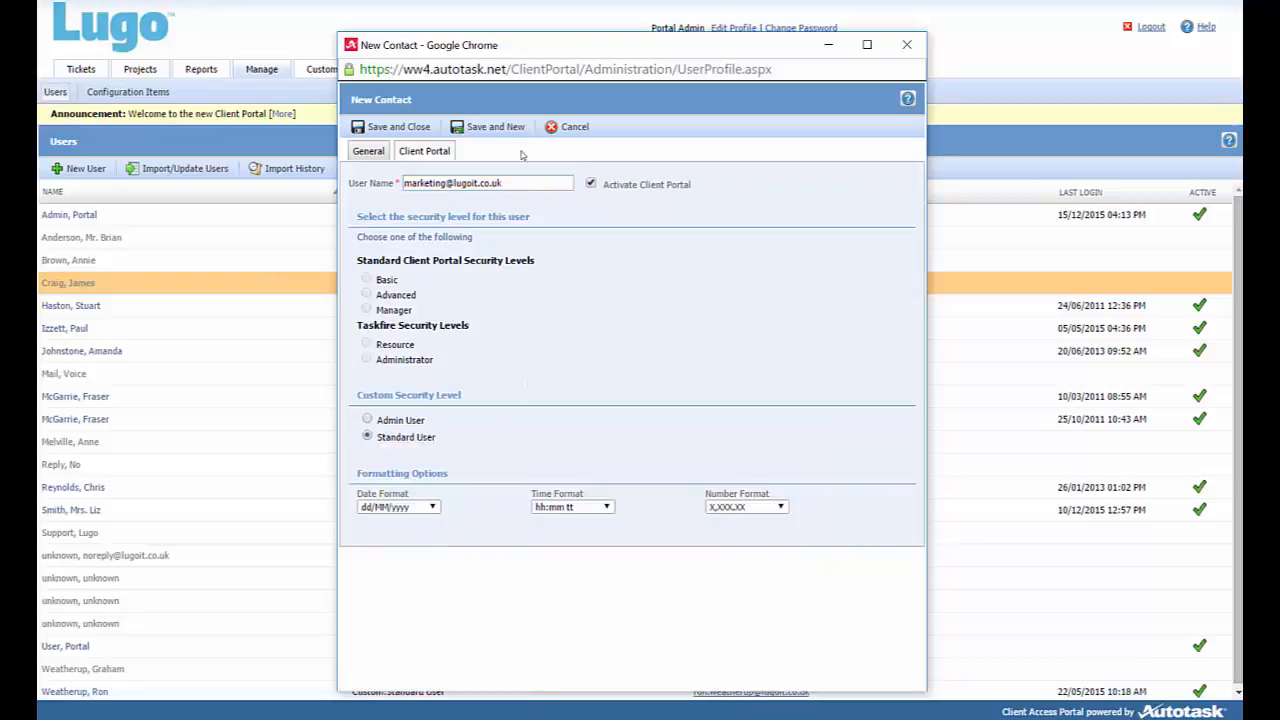
{"action": "left_click", "coordinate": [398, 130]}
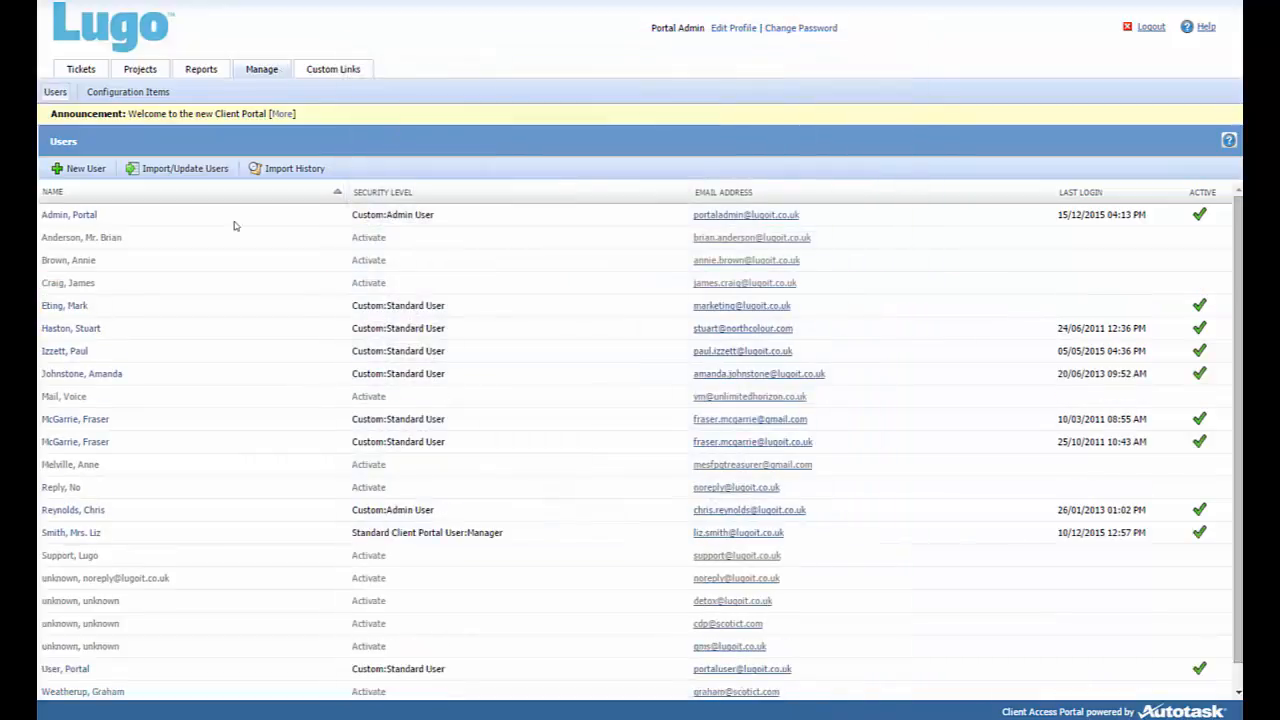
Step: Start a new ticket with the request type Add new user(s) and the priority When Convenient
{"action": "left_click", "coordinate": [81, 71]}
{"action": "left_click", "coordinate": [82, 91]}
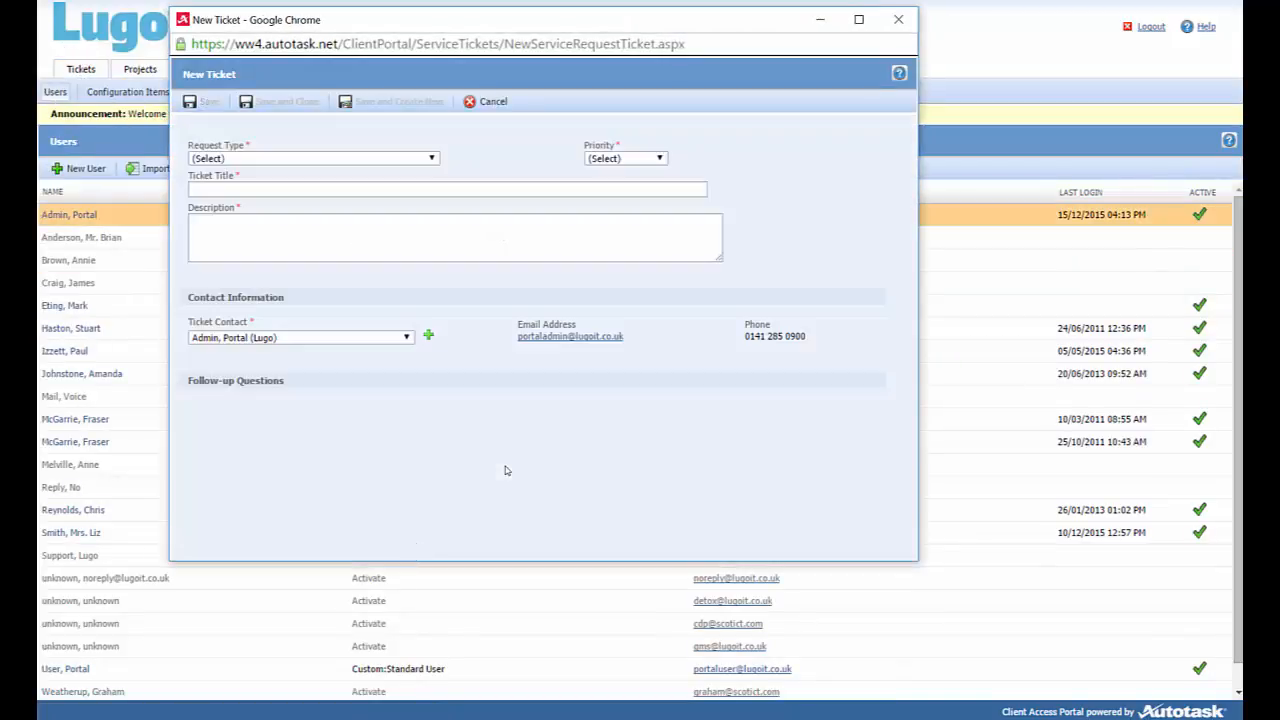
{"action": "left_click", "coordinate": [435, 159]}
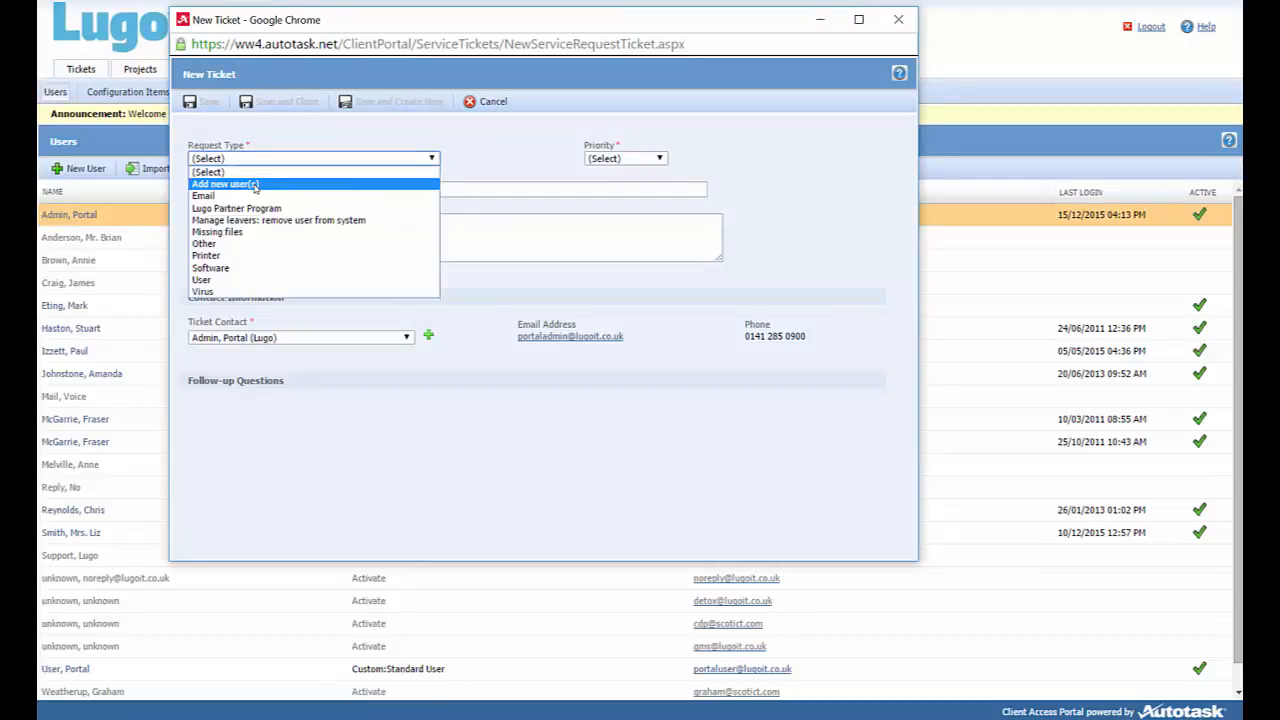
{"action": "left_click", "coordinate": [275, 188]}
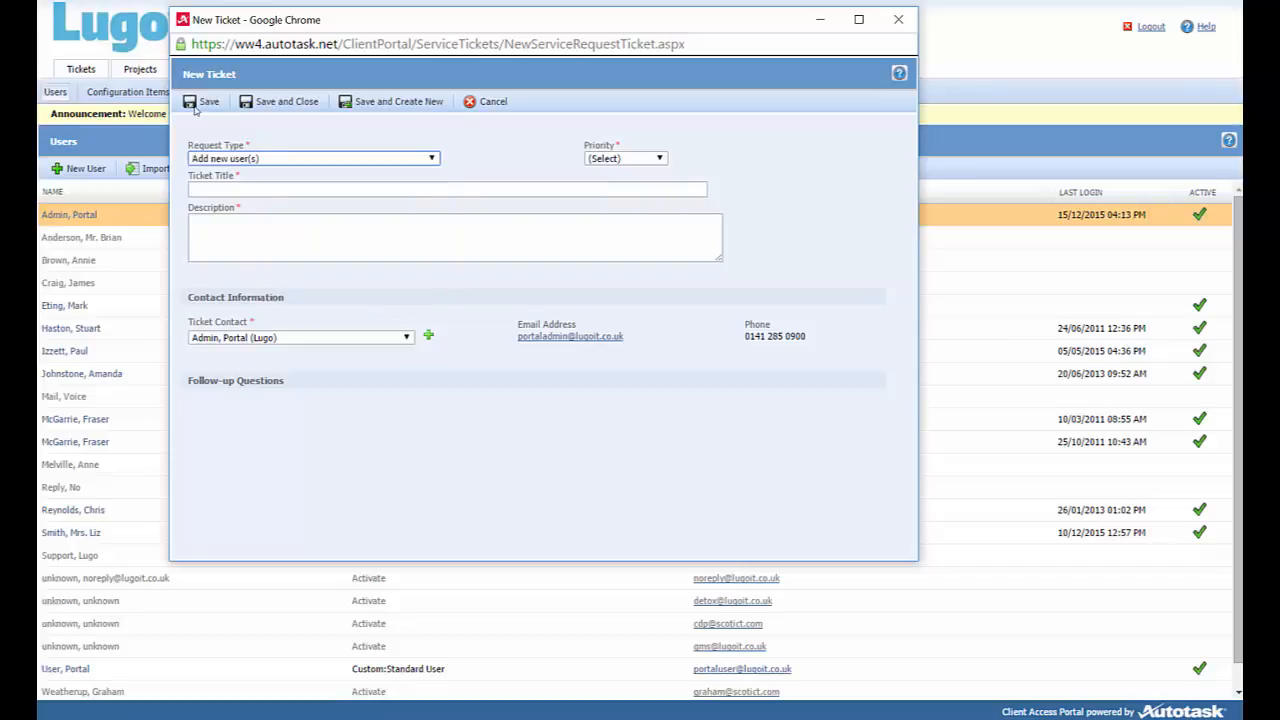
{"action": "left_click", "coordinate": [630, 160]}
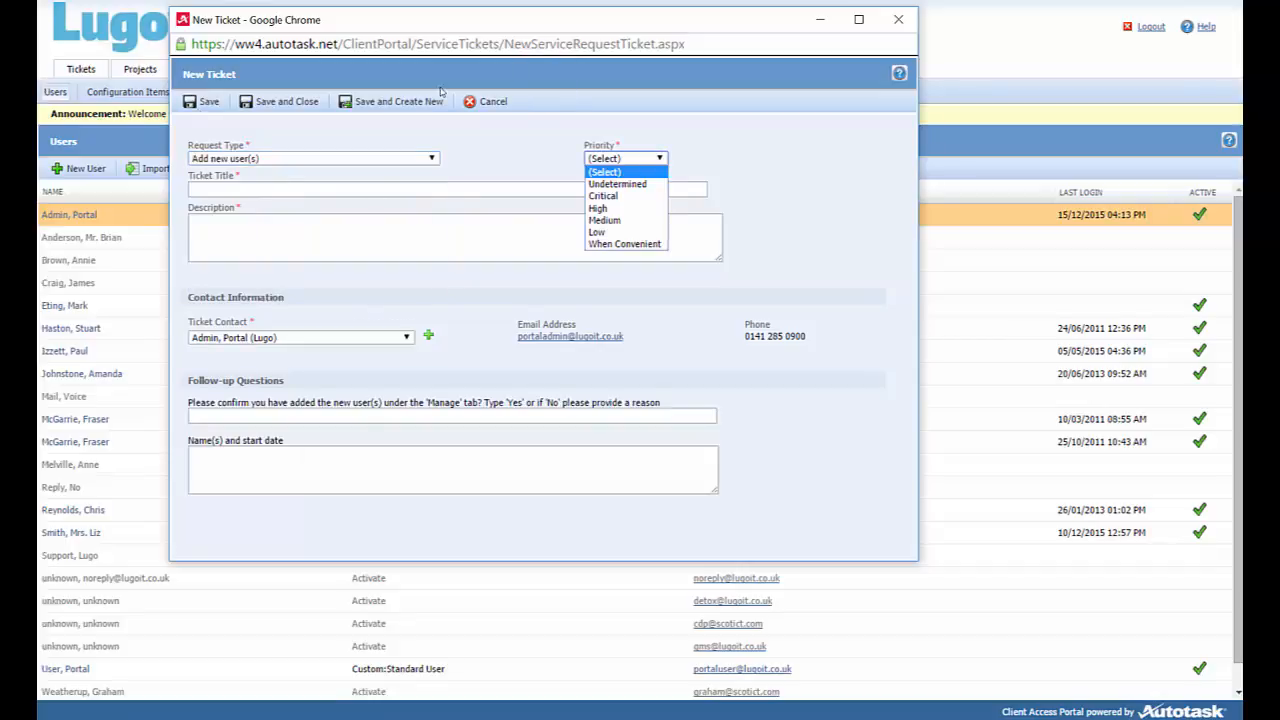
{"action": "left_click", "coordinate": [634, 245]}
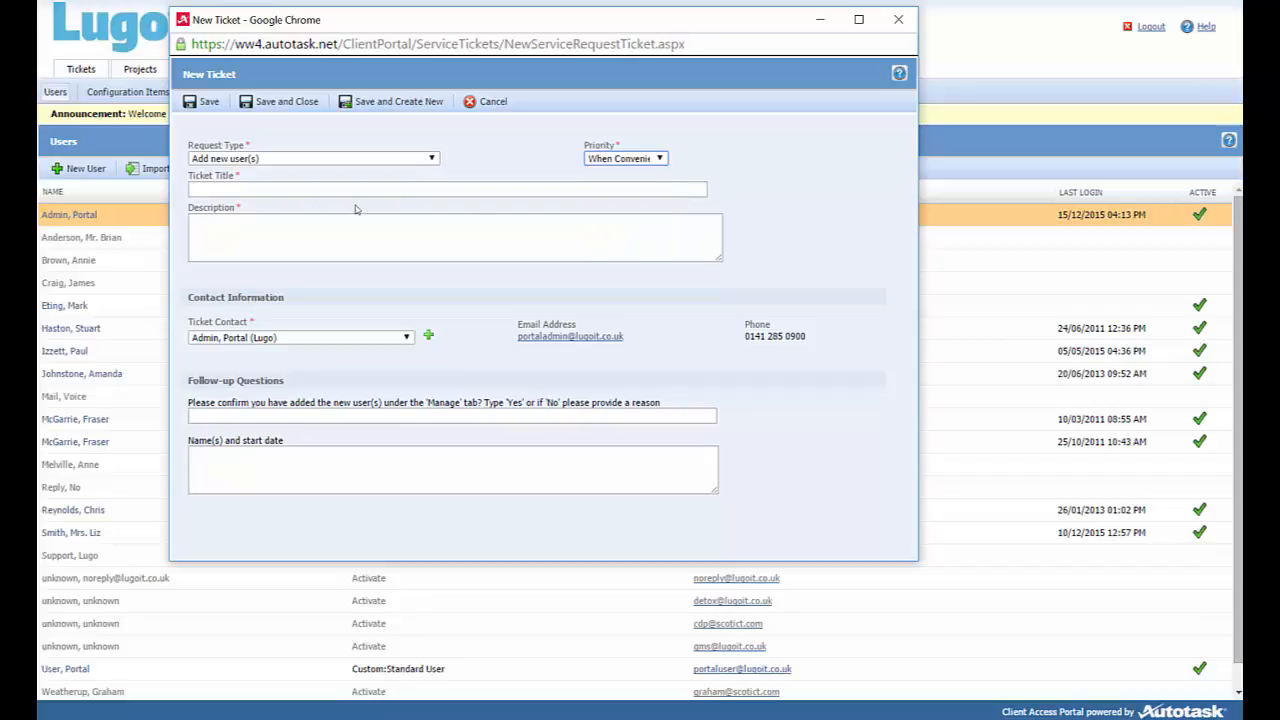
Step: Title the ticket with the employee's first name plus "has now joined the business" and describe it as "Please set up his email and other system access"
{"action": "left_click", "coordinate": [233, 190]}
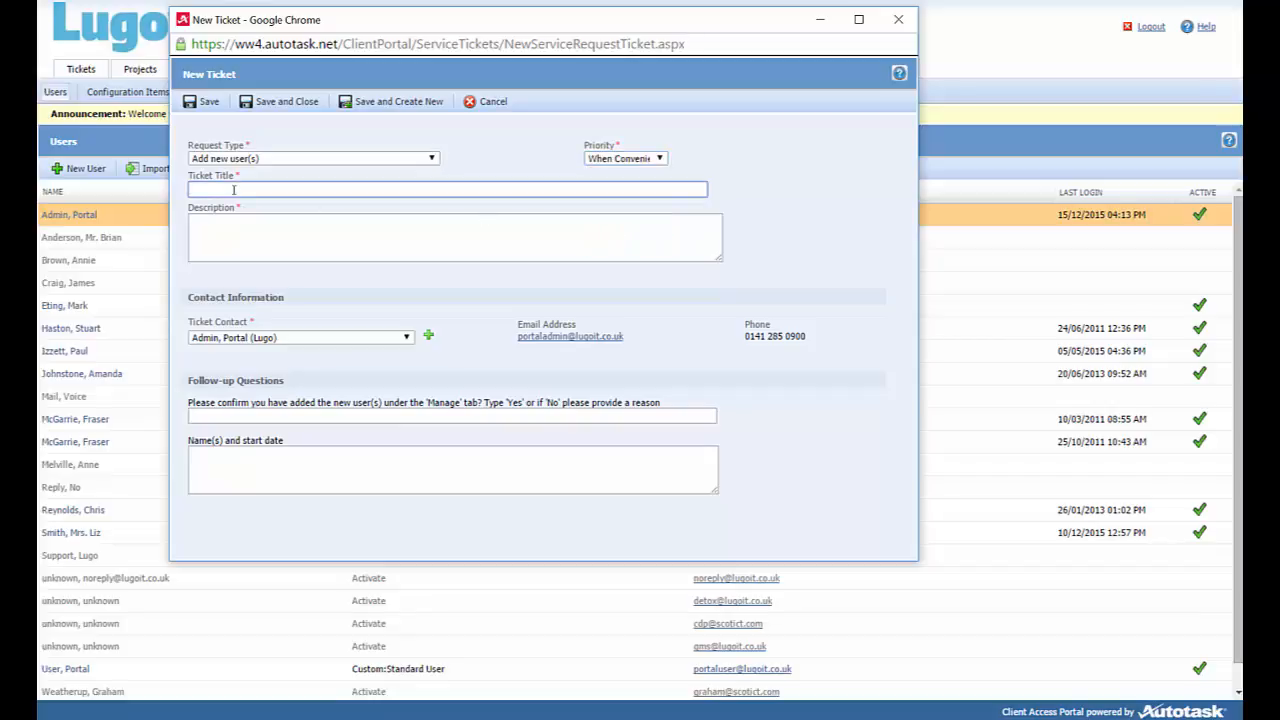
{"action": "type", "text": "Mark has now joined the business"}
{"action": "key", "text": "Tab"}
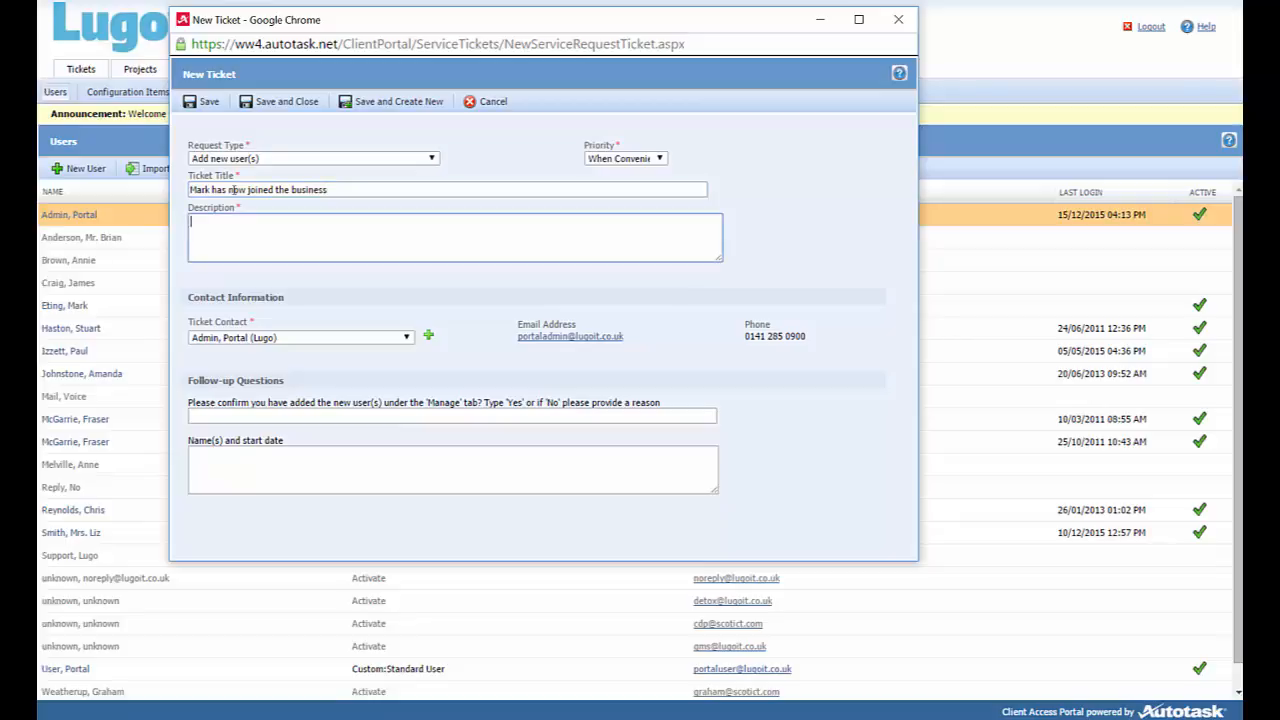
{"action": "type", "text": "Please set up his em"}
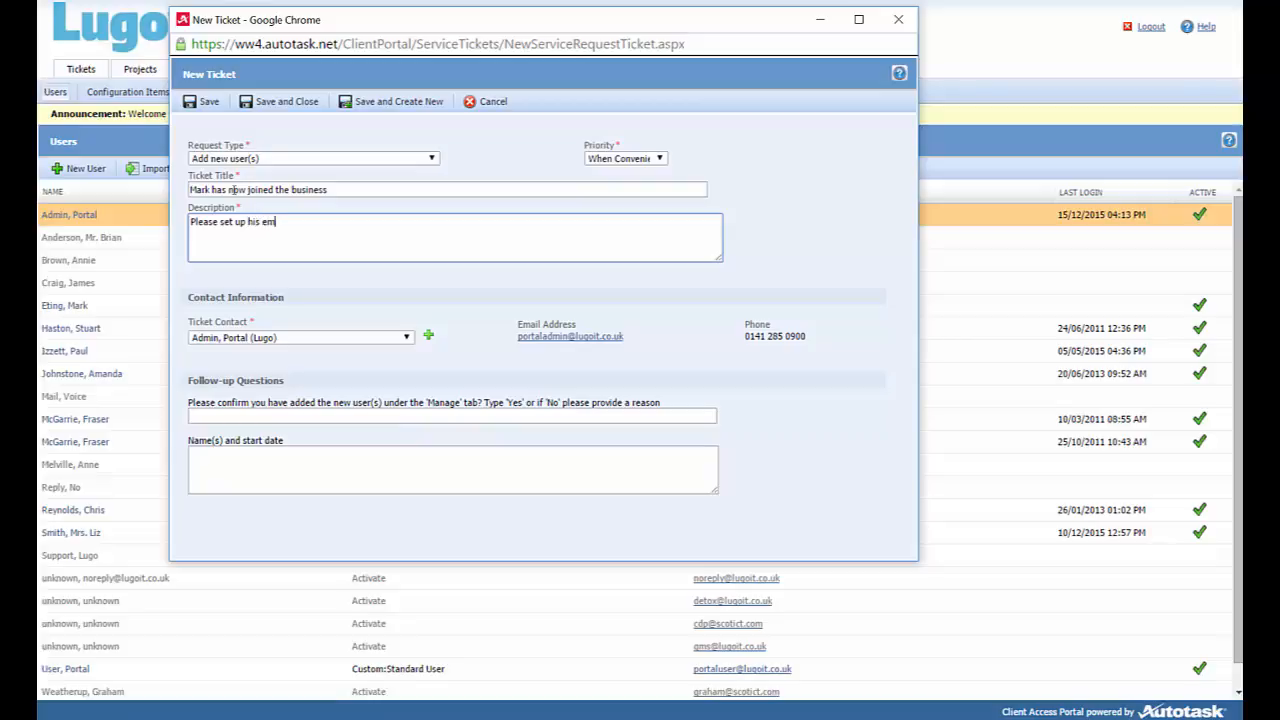
{"action": "type", "text": "ail and other system e"}
{"action": "type", "text": "ccess"}
Step: Select the Admin, Portal (Lugo) entry as the ticket contact
{"action": "key", "text": "Tab"}
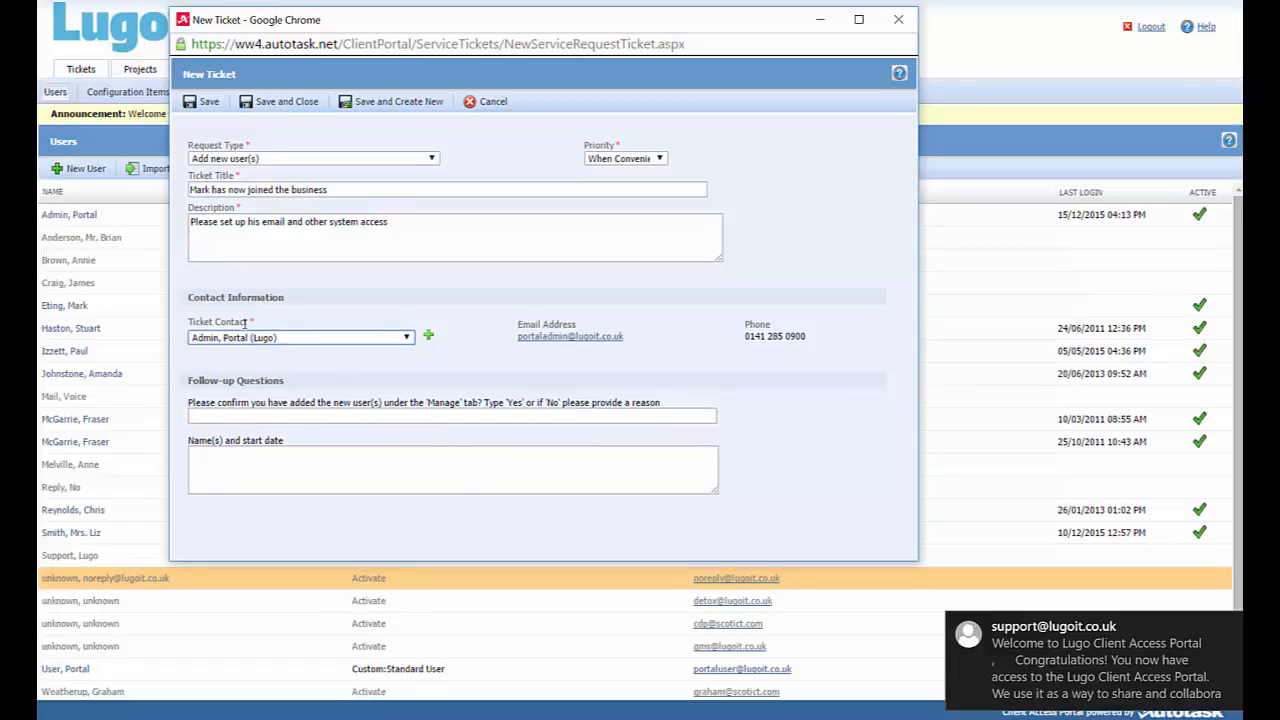
{"action": "left_click", "coordinate": [405, 338]}
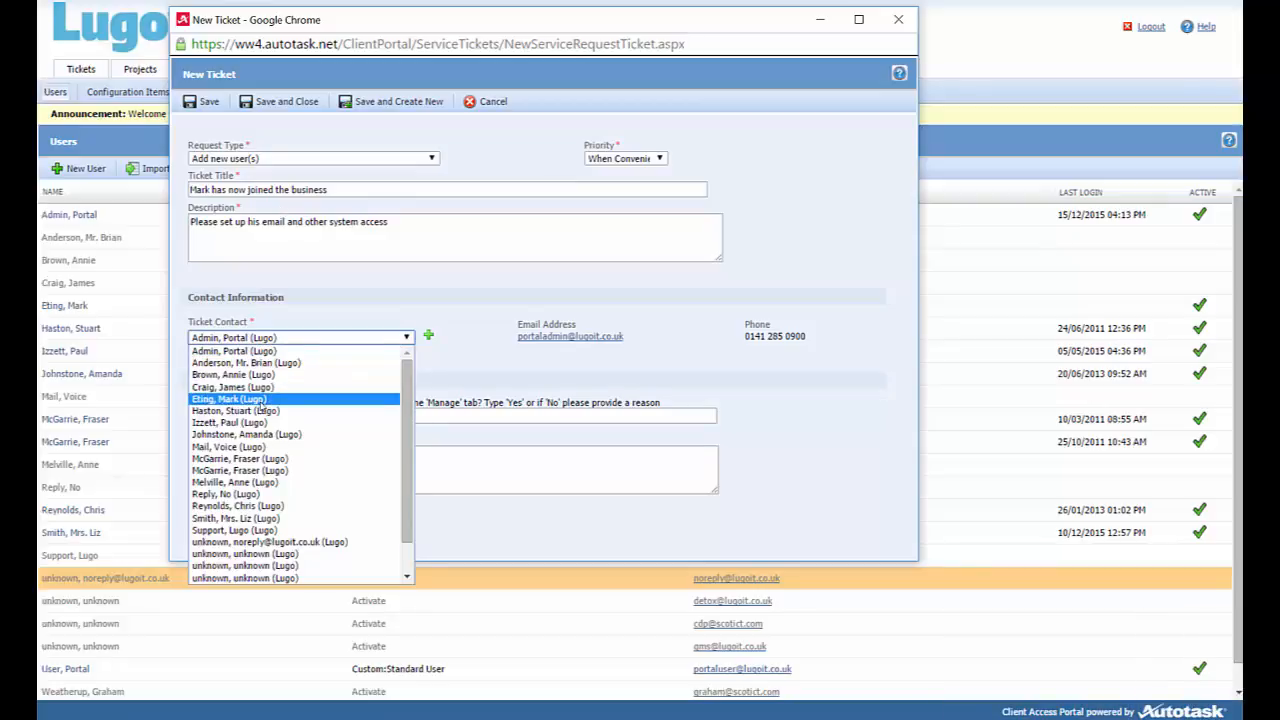
{"action": "left_click", "coordinate": [286, 341]}
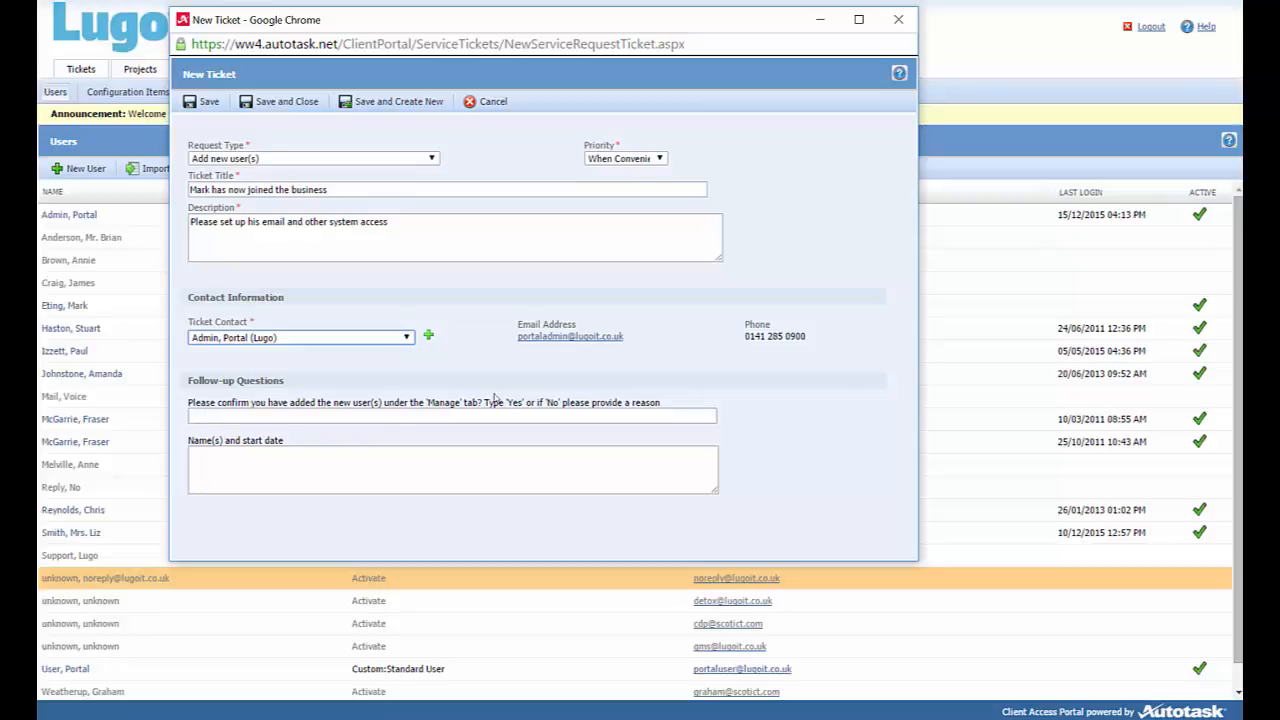
Step: Answer the follow-up questions with "Yes" and the new user's full name and start date 15.12.15, and save and close the ticket
{"action": "left_click", "coordinate": [231, 418]}
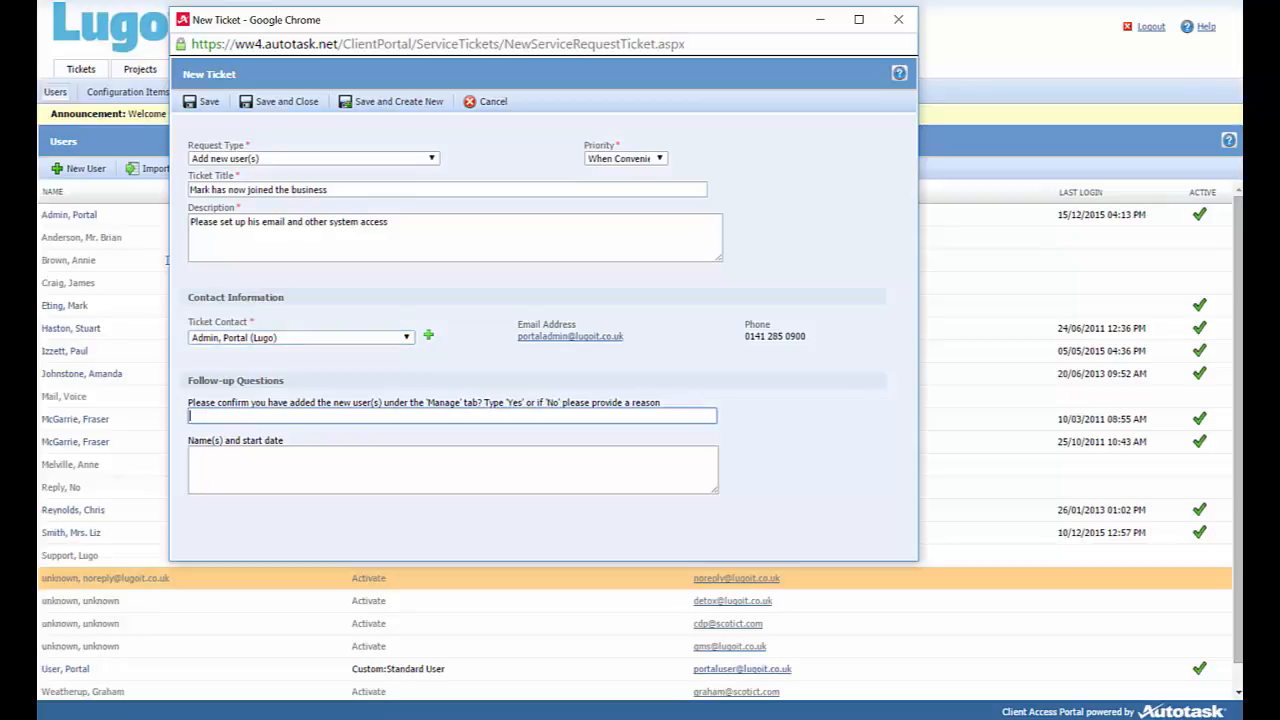
{"action": "type", "text": "Yes"}
{"action": "key", "text": "Tab"}
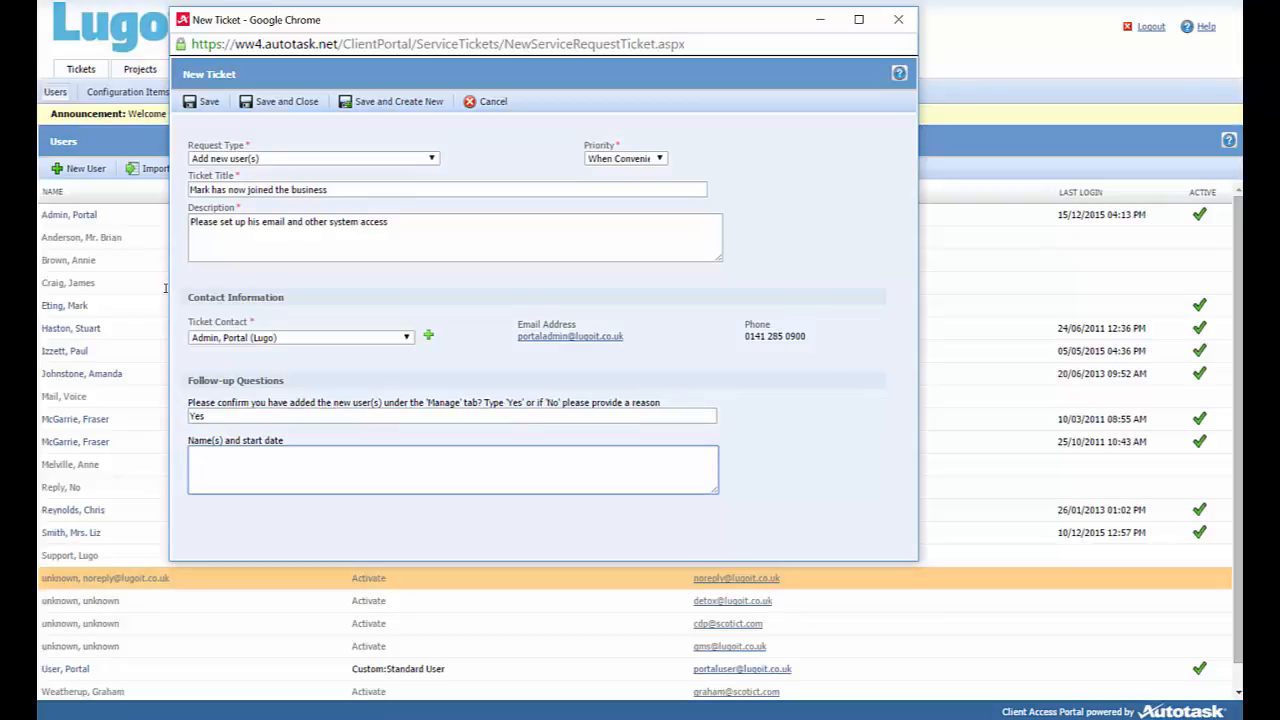
{"action": "type", "text": "Mark Eting 15.12.15"}
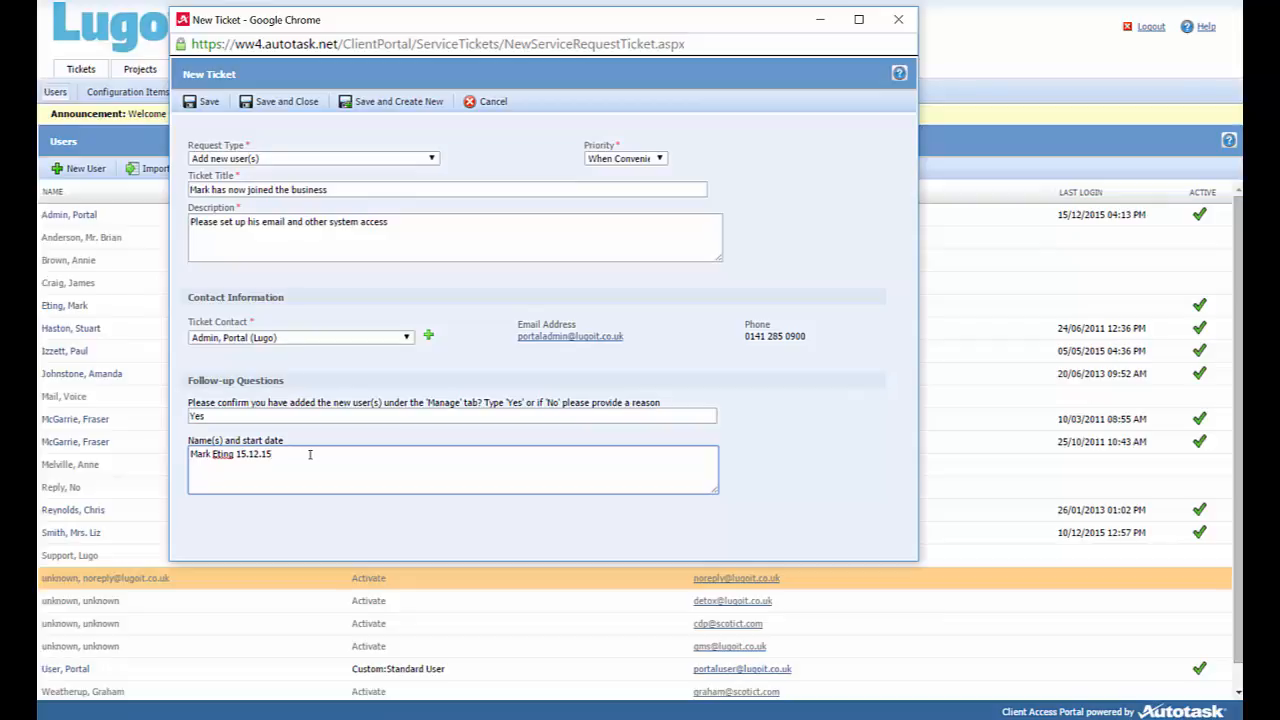
{"action": "left_click", "coordinate": [285, 103]}
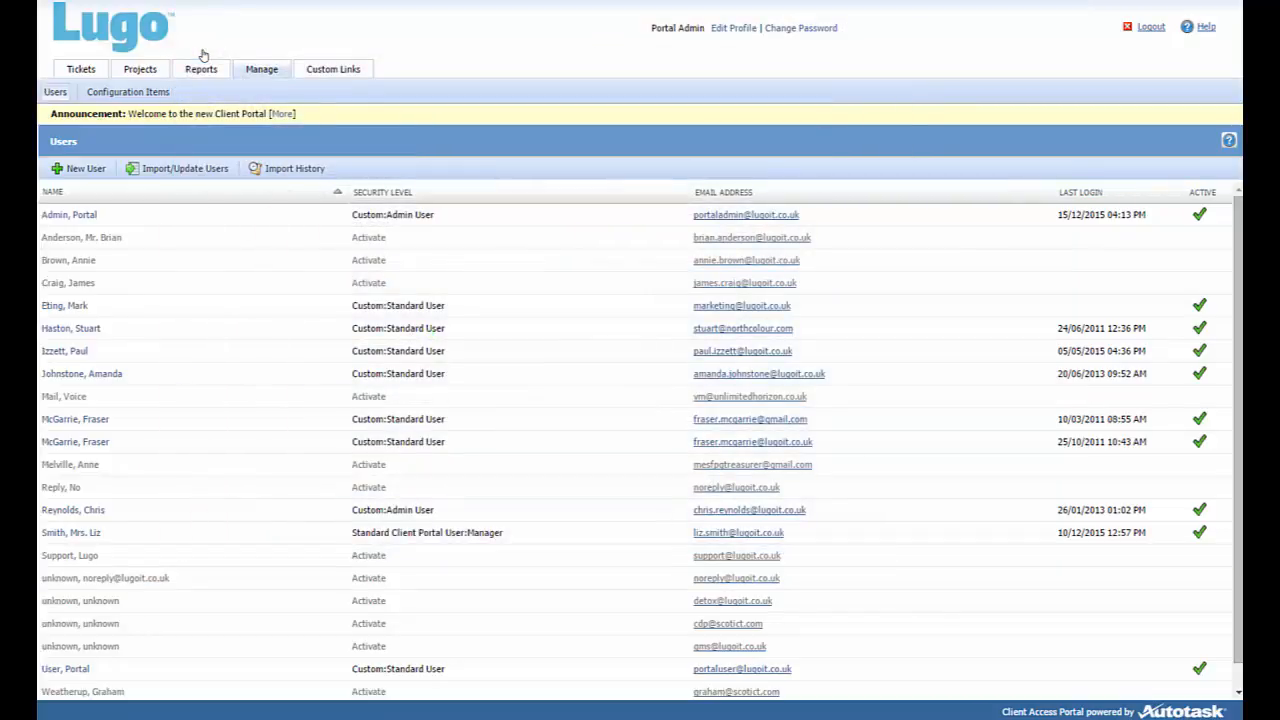
Step: Open the ticket about the new employee, created on 15/12/2015, from the open tickets list
{"action": "left_click", "coordinate": [81, 70]}
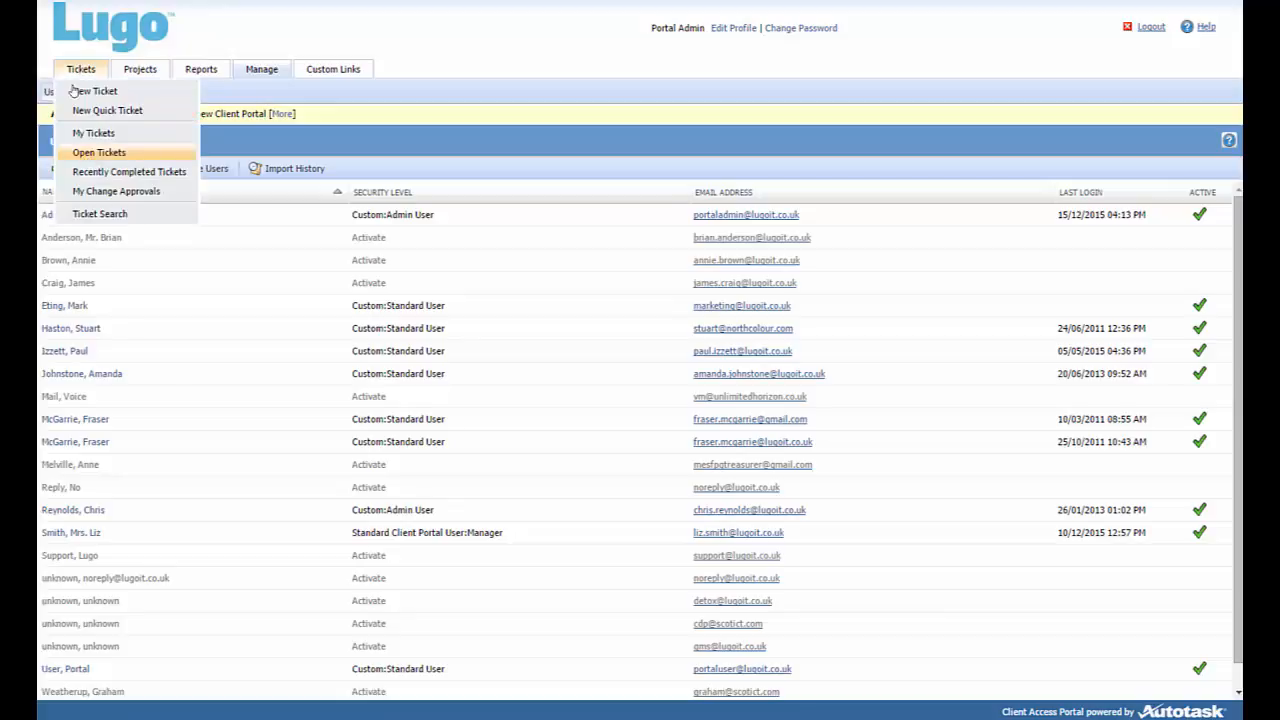
{"action": "left_click", "coordinate": [99, 152]}
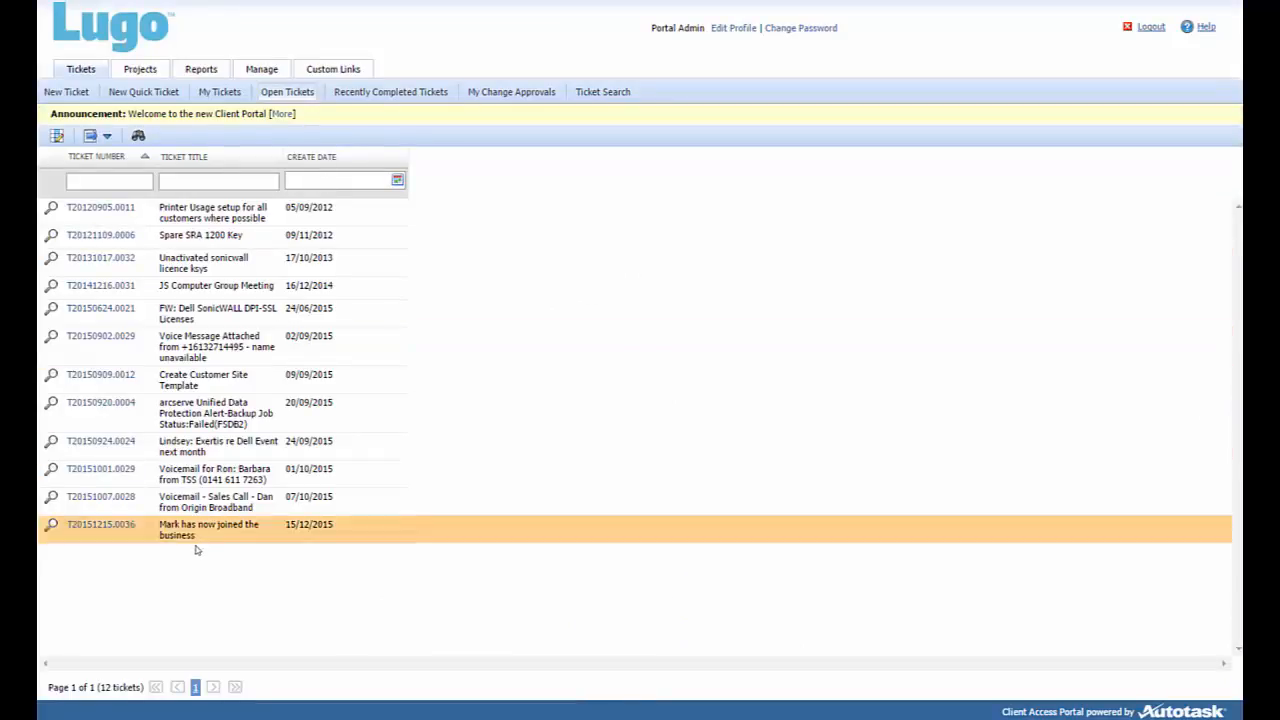
{"action": "left_click", "coordinate": [104, 528]}
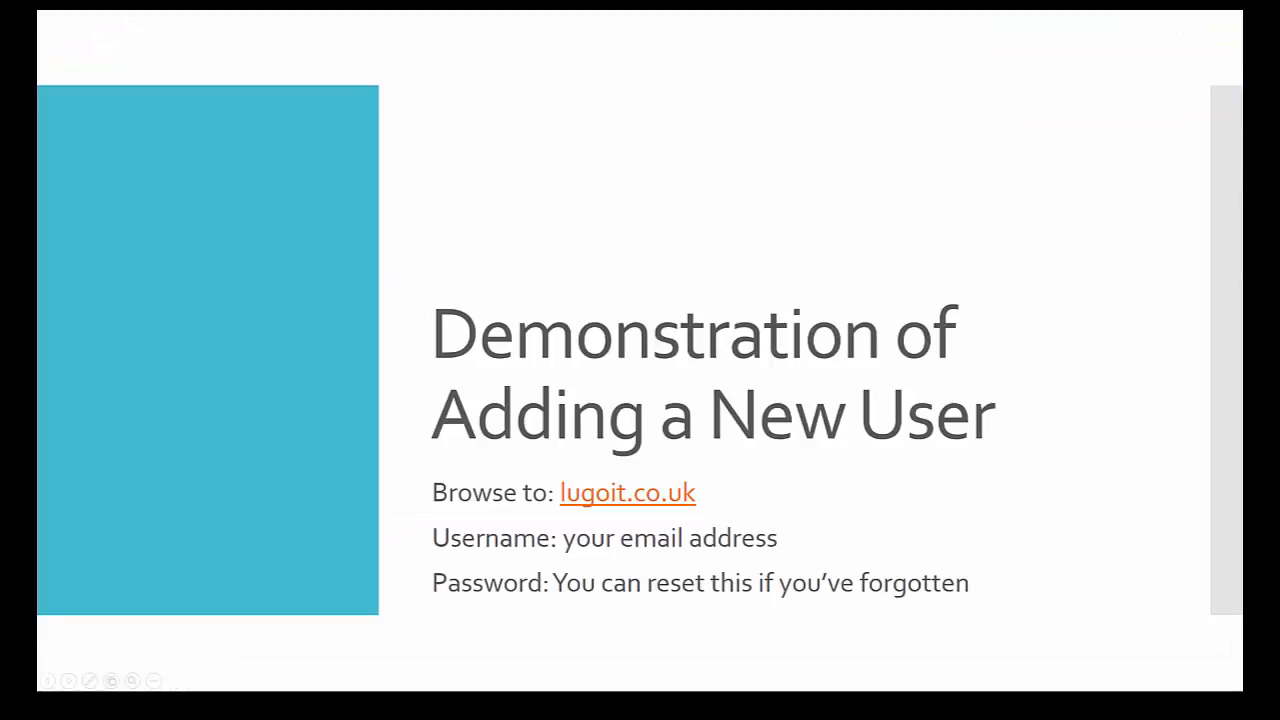
{"action": "left_click", "coordinate": [658, 539]}
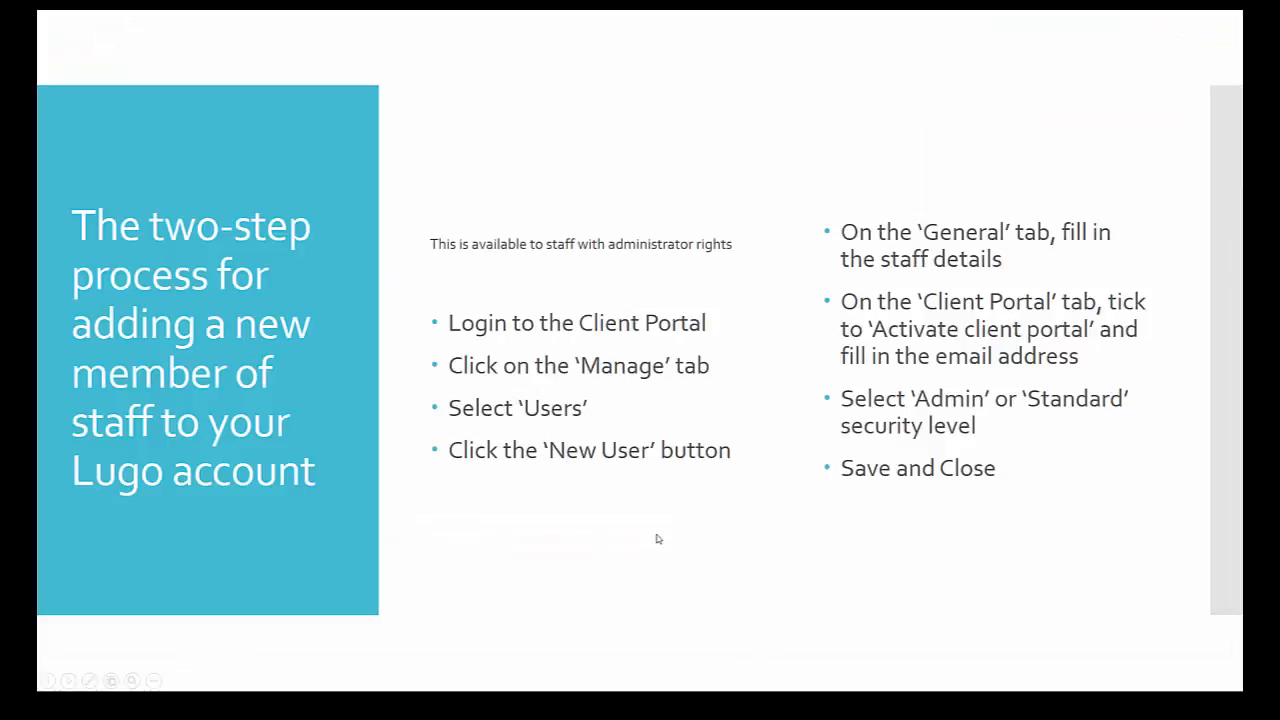